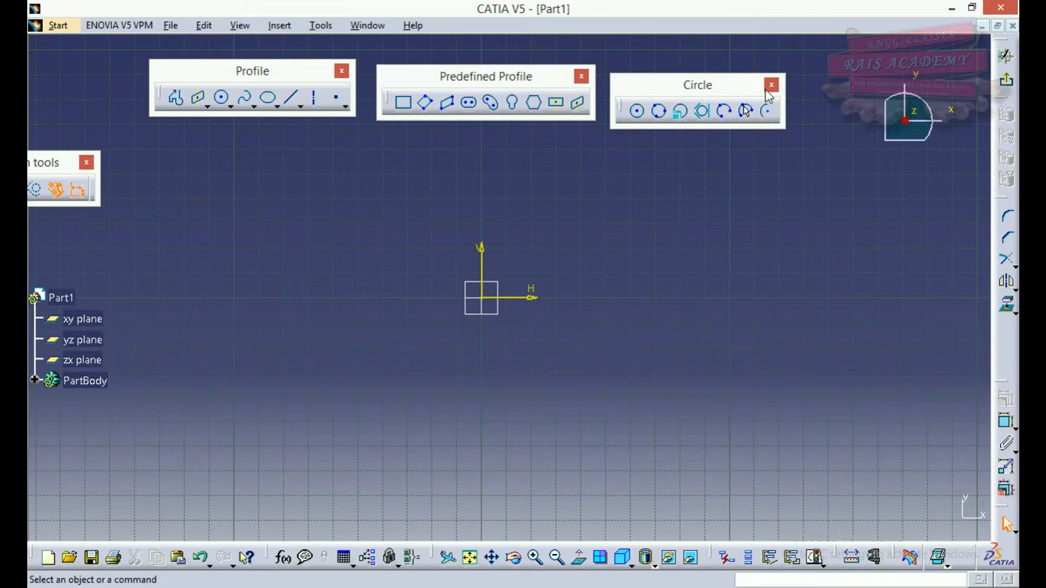
# - Close the floating Circle tool set and detach it again from the Profile tools beside the Predefined Profile set
pyautogui.click(772, 85)
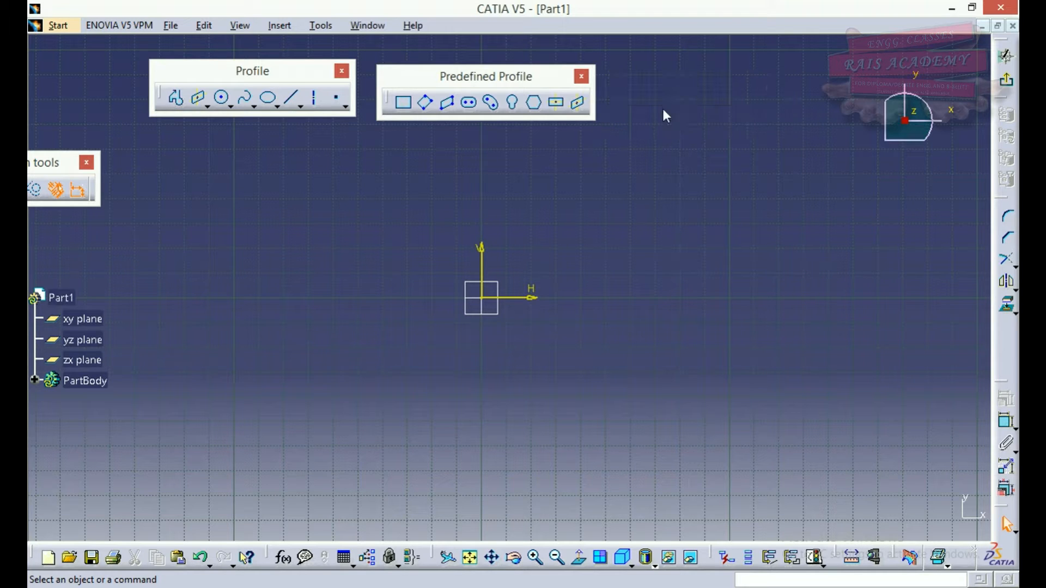
pyautogui.click(234, 110)
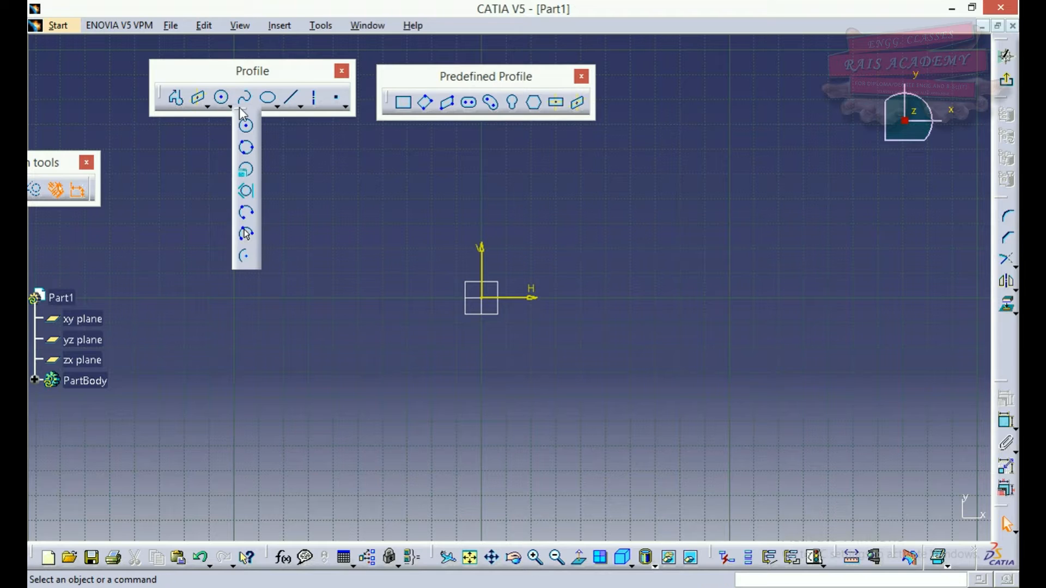
pyautogui.moveTo(244, 115); pyautogui.dragTo(722, 100)
pyautogui.moveTo(724, 215); pyautogui.dragTo(672, 102)
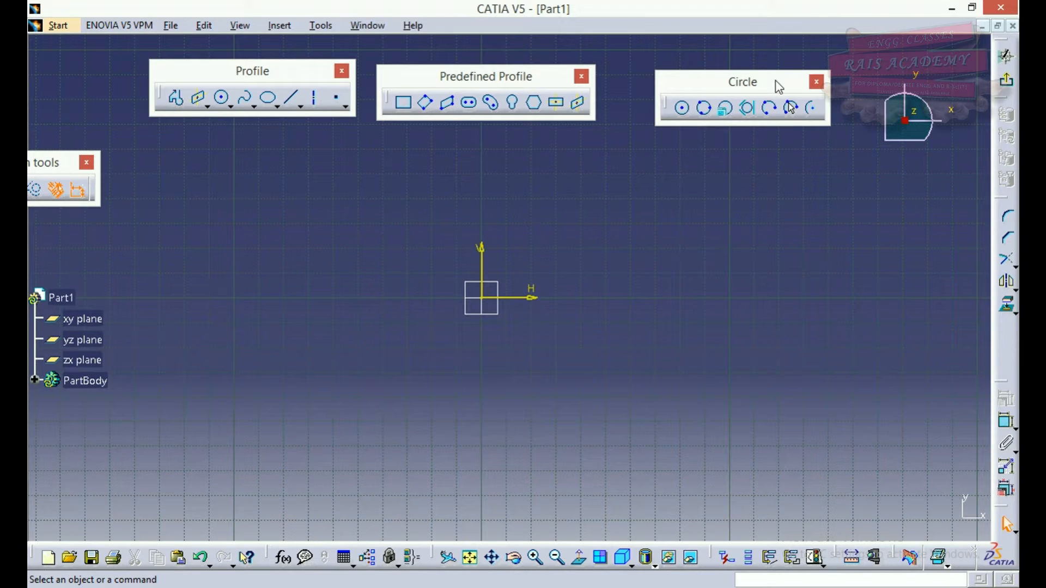
# - Draw a circle centred at H 40 mm, V 40 mm with a radius of 50 mm
pyautogui.click(684, 109)
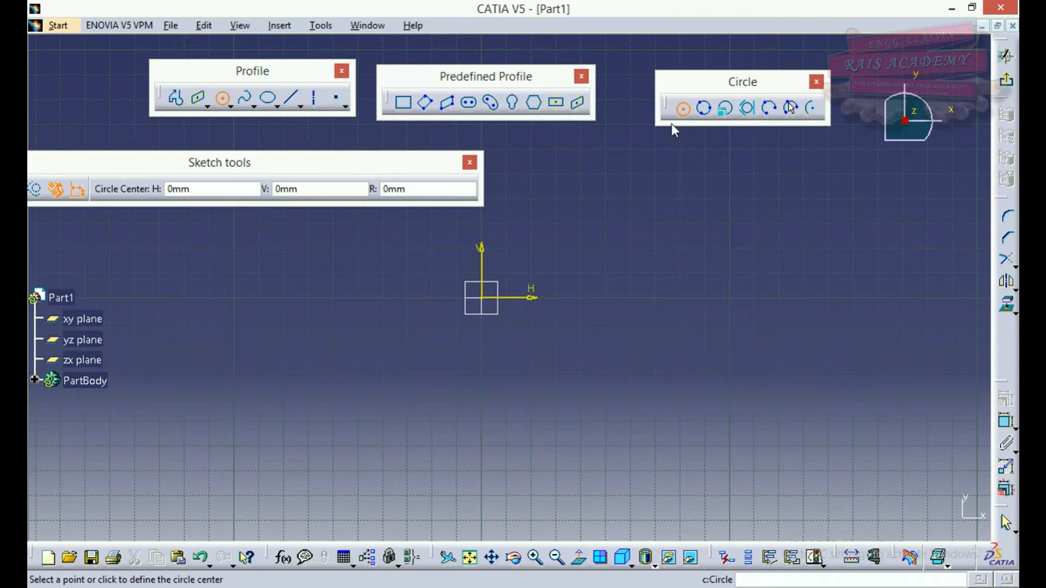
pyautogui.moveTo(238, 199); pyautogui.dragTo(157, 198)
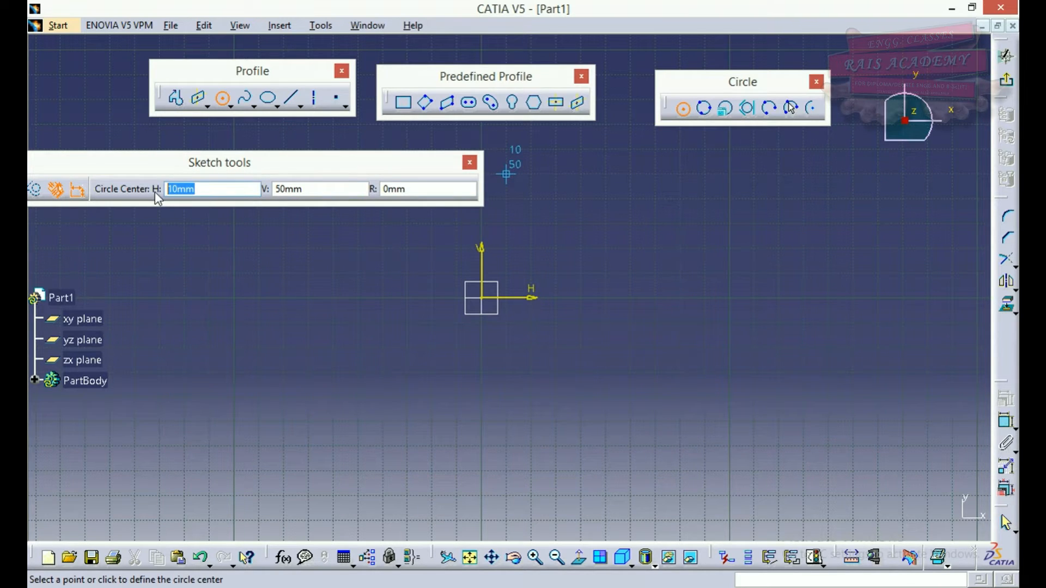
pyautogui.write('40')
pyautogui.press('Return')
pyautogui.press('Tab')
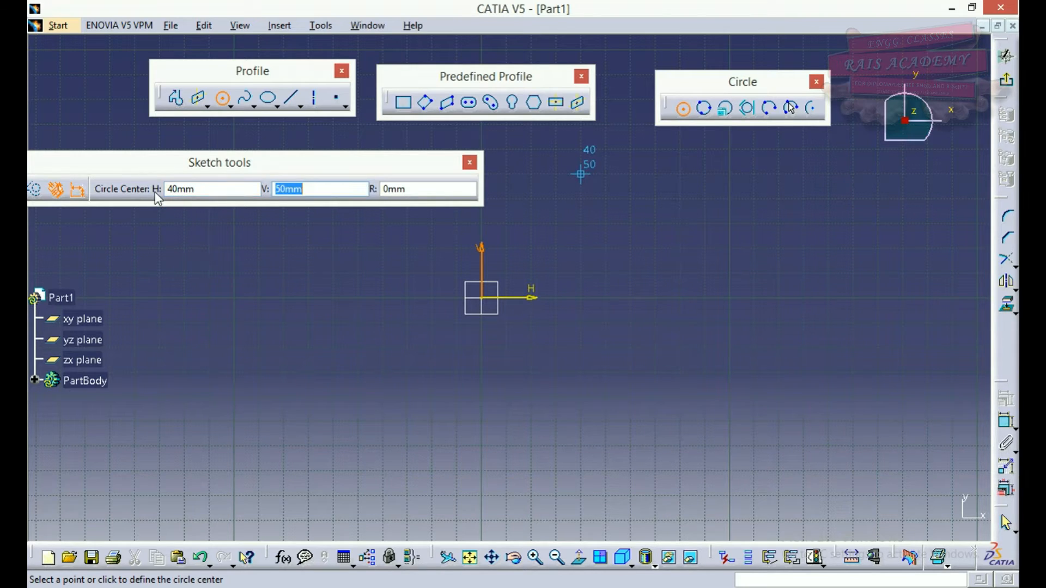
pyautogui.write('40')
pyautogui.press('Return')
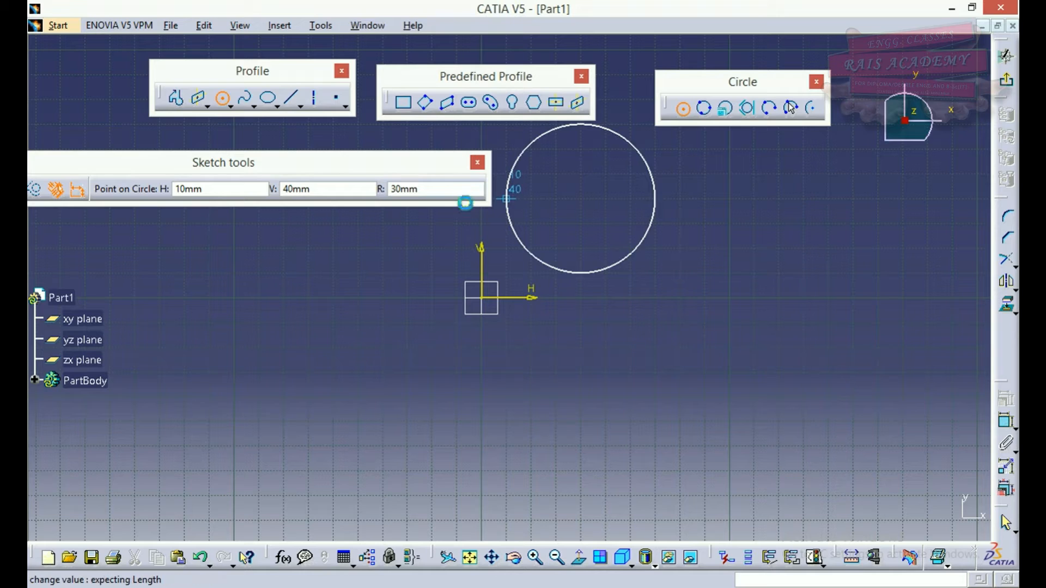
pyautogui.click(431, 189)
pyautogui.write('50')
pyautogui.press('Return')
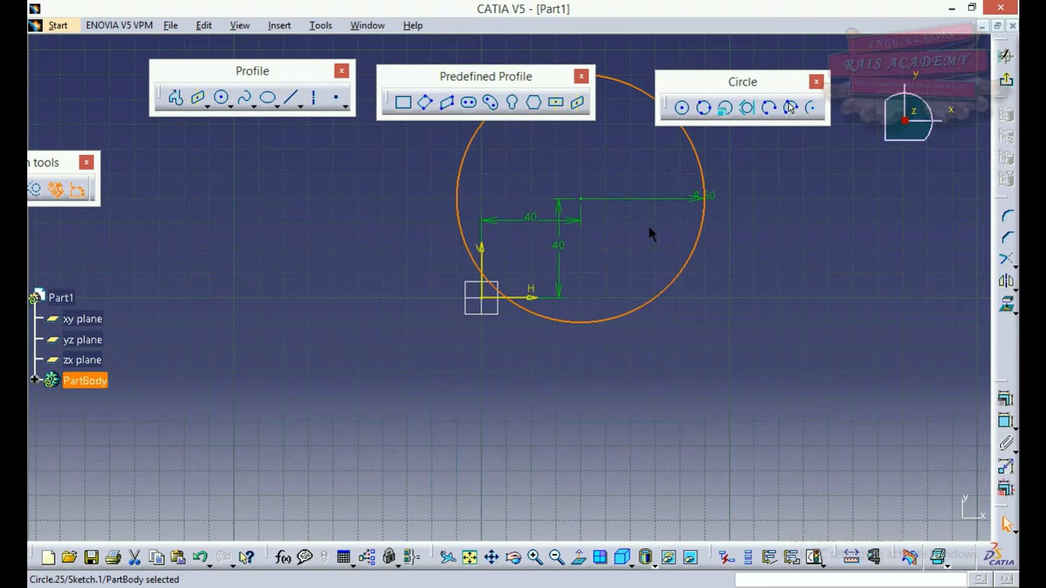
# - Draw a second circle of radius 50 mm to the left of the first, centred at about H -90 mm, V 10 mm
pyautogui.moveTo(592, 217)
pyautogui.mouseDown(button='middle')
pyautogui.moveTo(403, 307)
pyautogui.moveTo(379, 302)
pyautogui.mouseUp(button='middle')
pyautogui.click(682, 108)
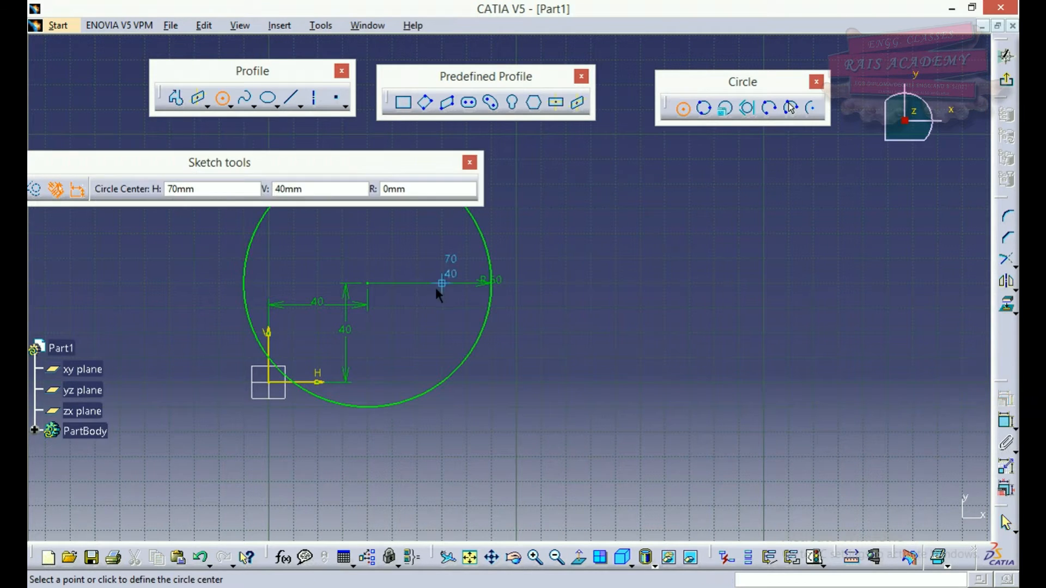
pyautogui.moveTo(476, 292); pyautogui.dragTo(741, 216, button='middle')
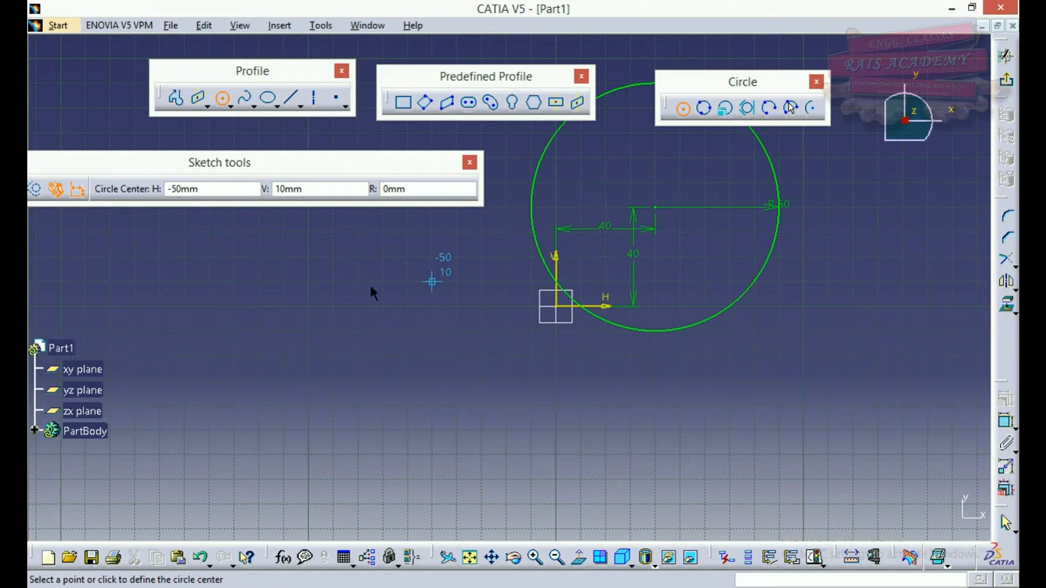
pyautogui.click(333, 281)
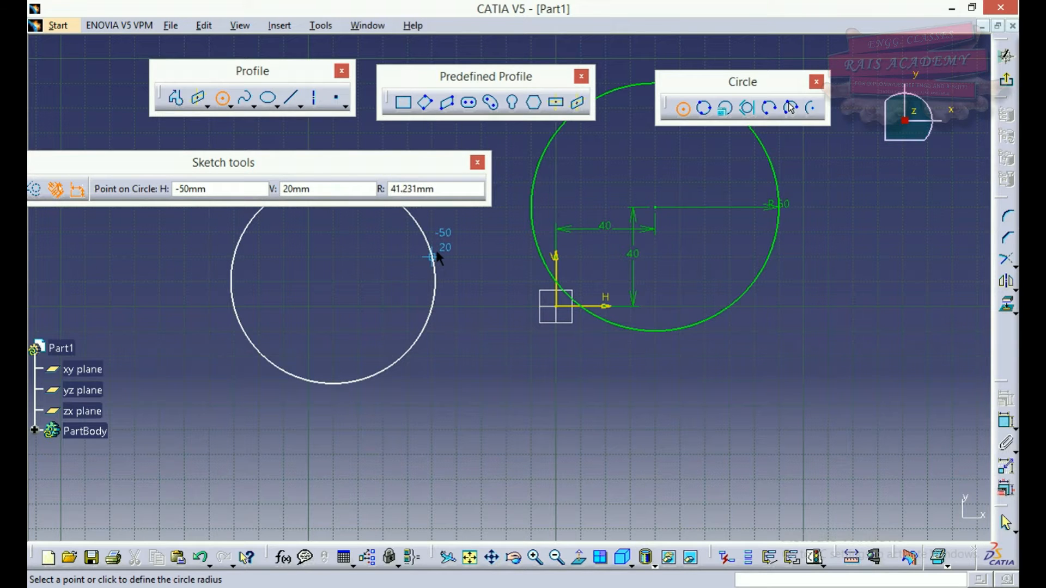
pyautogui.click(445, 196)
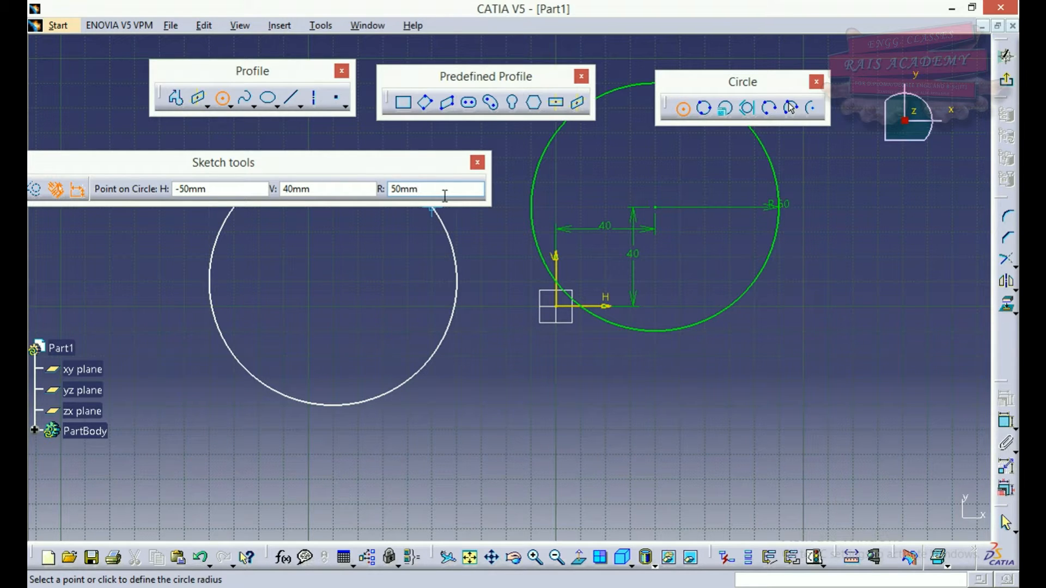
pyautogui.doubleClick(431, 190)
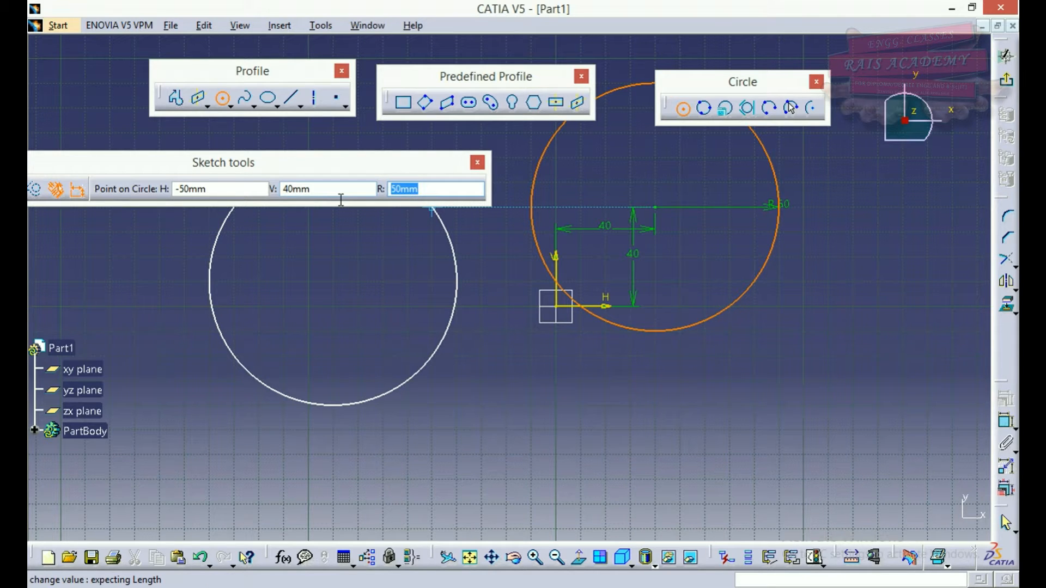
pyautogui.click(433, 196)
pyautogui.doubleClick(400, 191)
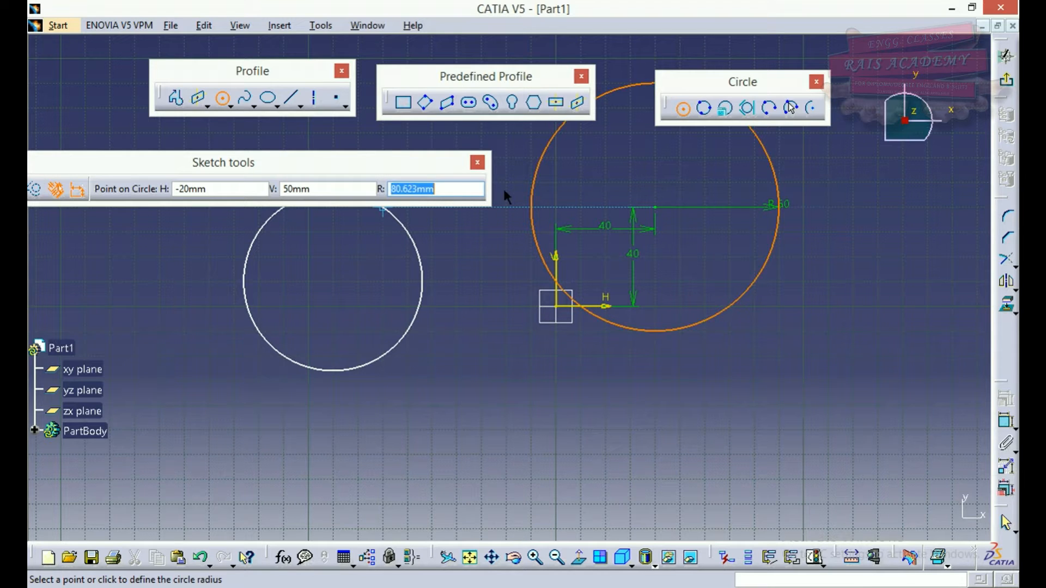
pyautogui.write('50')
pyautogui.press('Return')
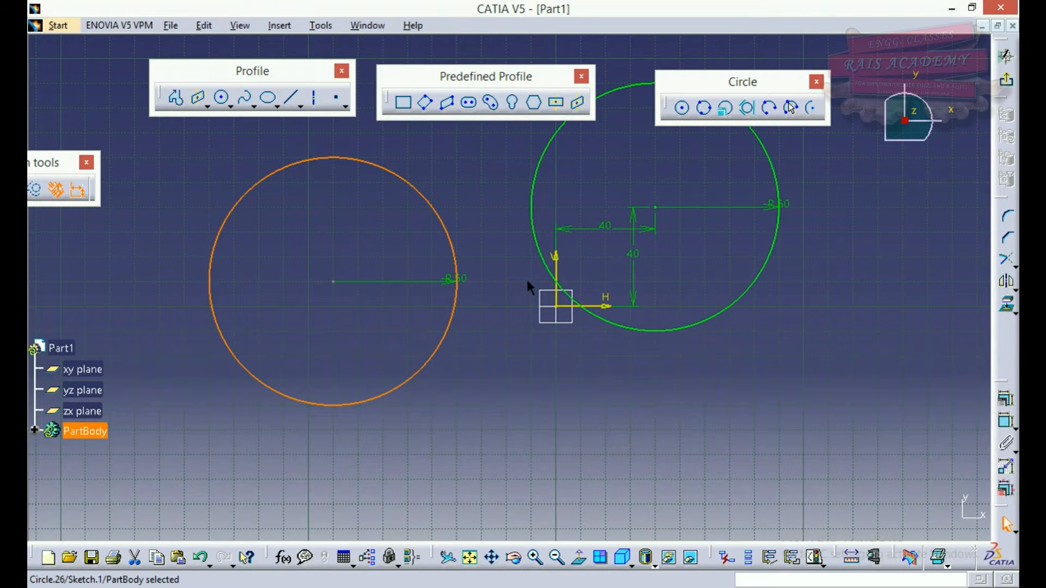
# - Delete both circles together with their dimensions from the sketch
pyautogui.moveTo(509, 307)
pyautogui.mouseDown(button='middle')
pyautogui.moveTo(454, 380)
pyautogui.moveTo(464, 438)
pyautogui.mouseUp(button='middle')
pyautogui.scroll(-2, 383, 319)
pyautogui.moveTo(297, 158); pyautogui.dragTo(739, 403)
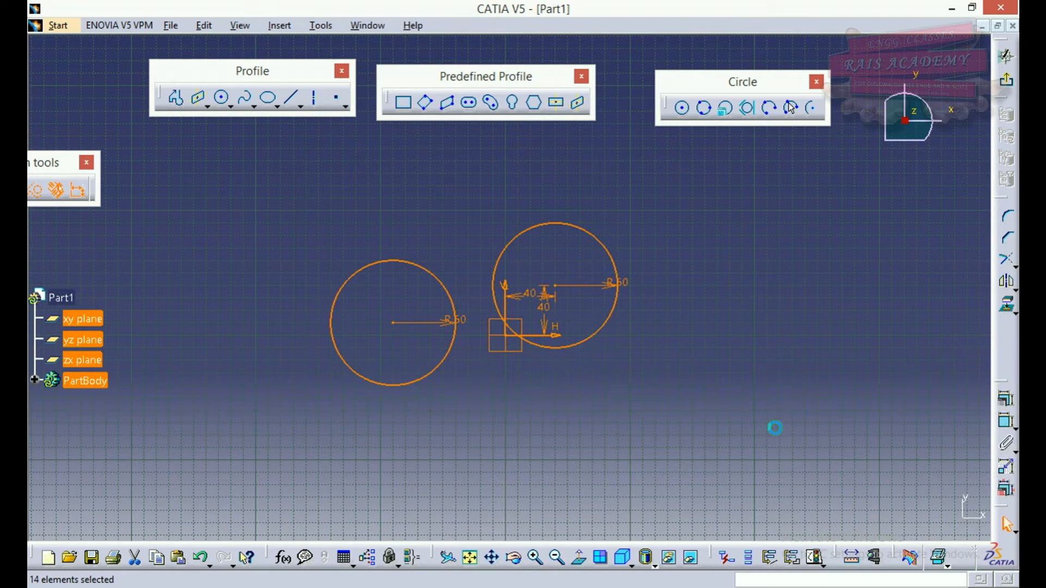
pyautogui.press('Delete')
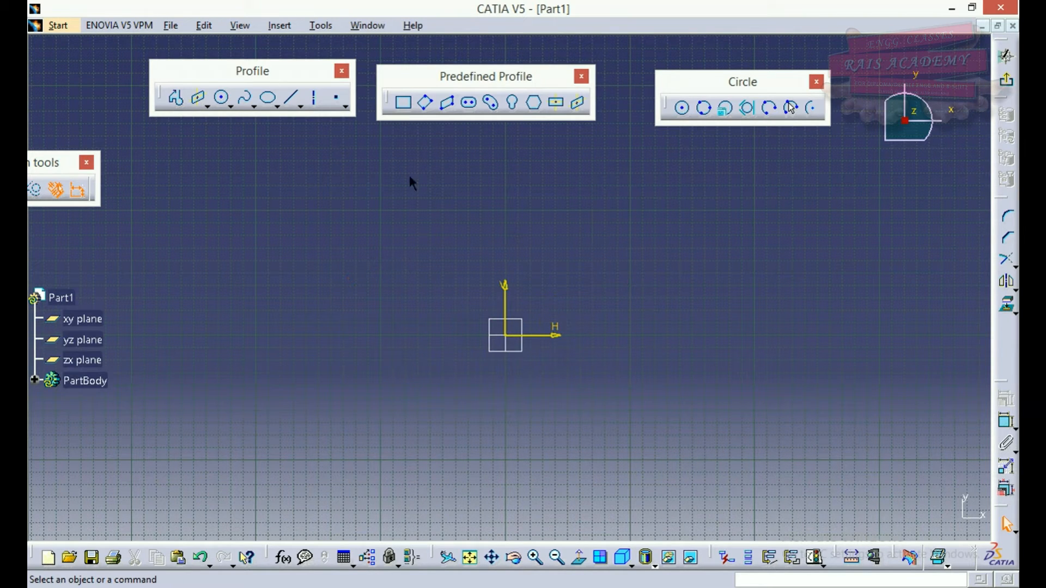
# - Draw a rectangle of about 150 by 120 mm with its lower-left corner at the sketch origin
pyautogui.click(404, 102)
pyautogui.click(506, 336)
pyautogui.click(692, 185)
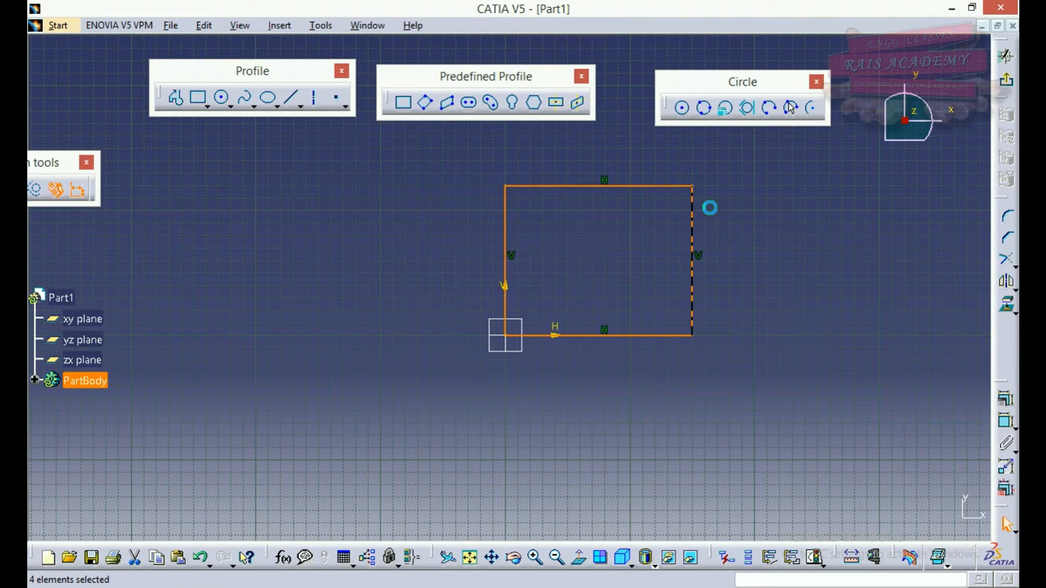
# - Draw a Three Point Circle through points on the rectangle's left, bottom and right sides
pyautogui.click(706, 109)
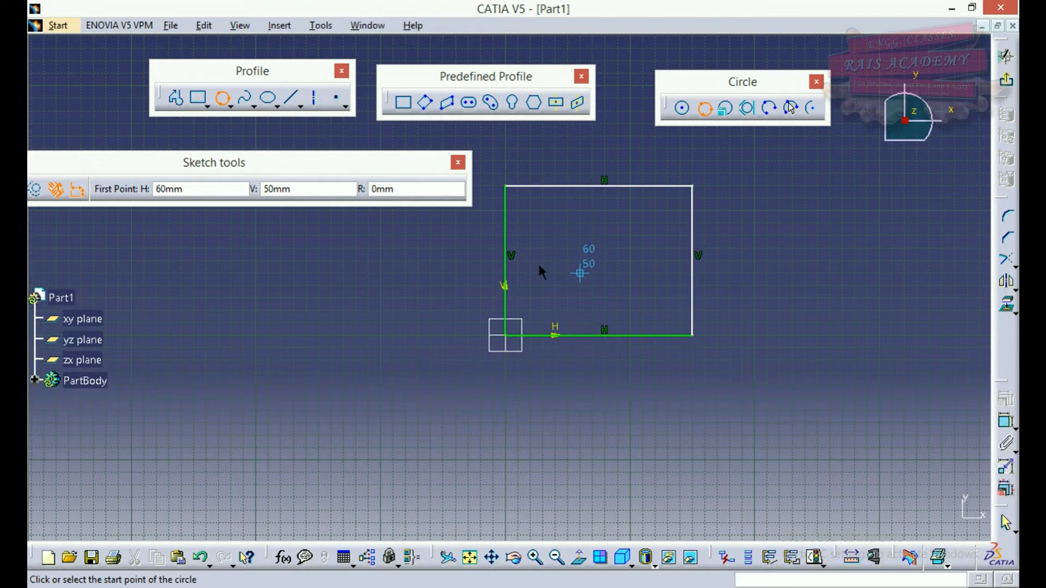
pyautogui.click(506, 261)
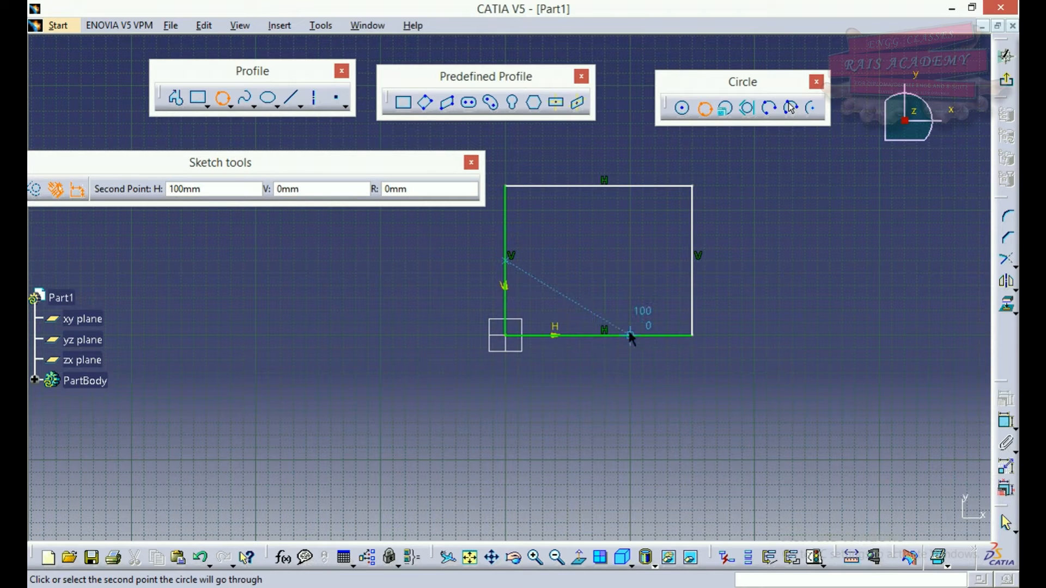
pyautogui.click(618, 335)
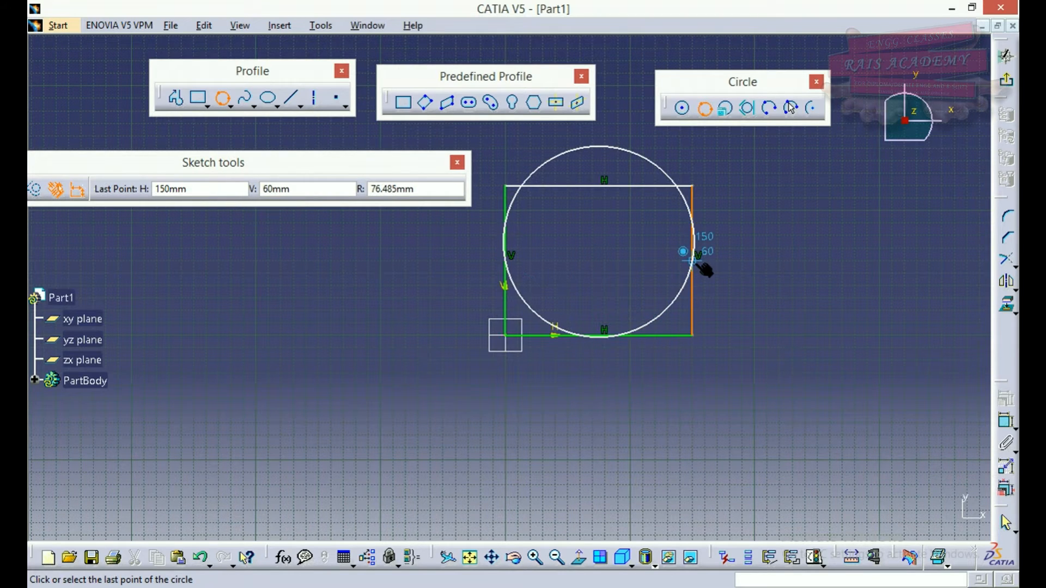
pyautogui.click(692, 236)
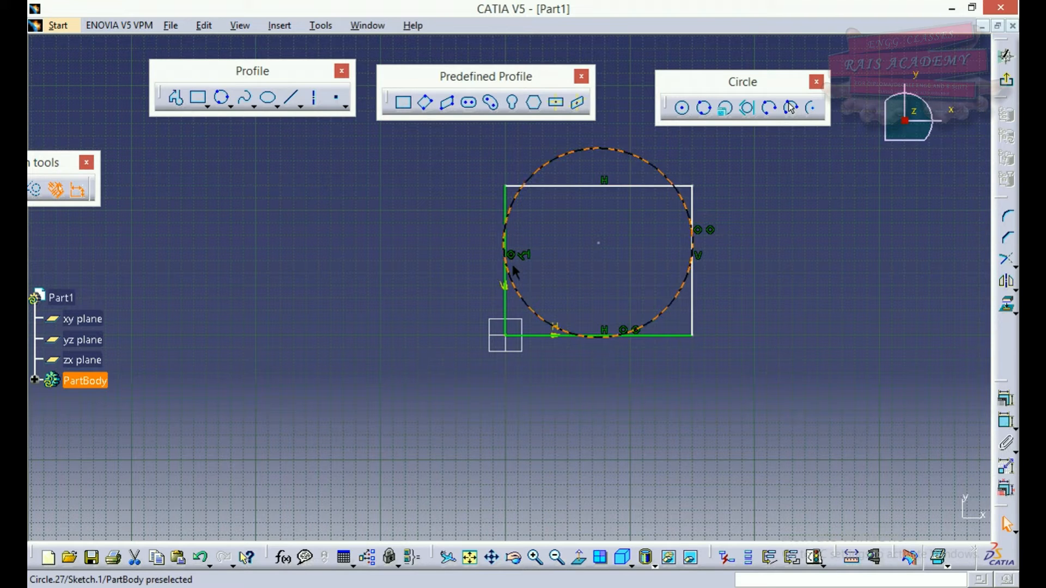
# - Examine where the three-point circle meets the left, bottom and right sides of the rectangle
pyautogui.scroll(3, 504, 287)
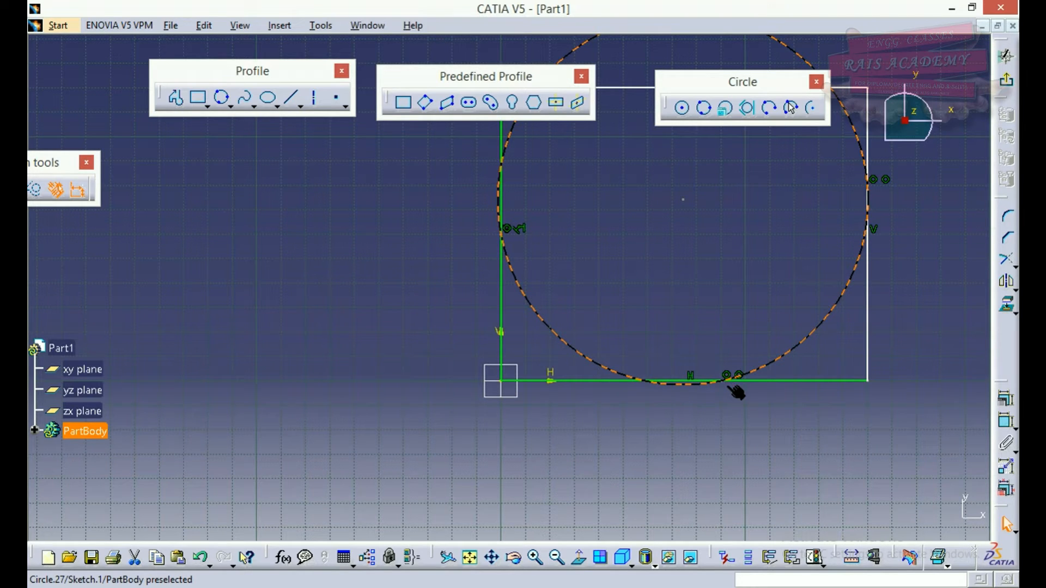
pyautogui.moveTo(763, 256); pyautogui.dragTo(594, 377, button='middle')
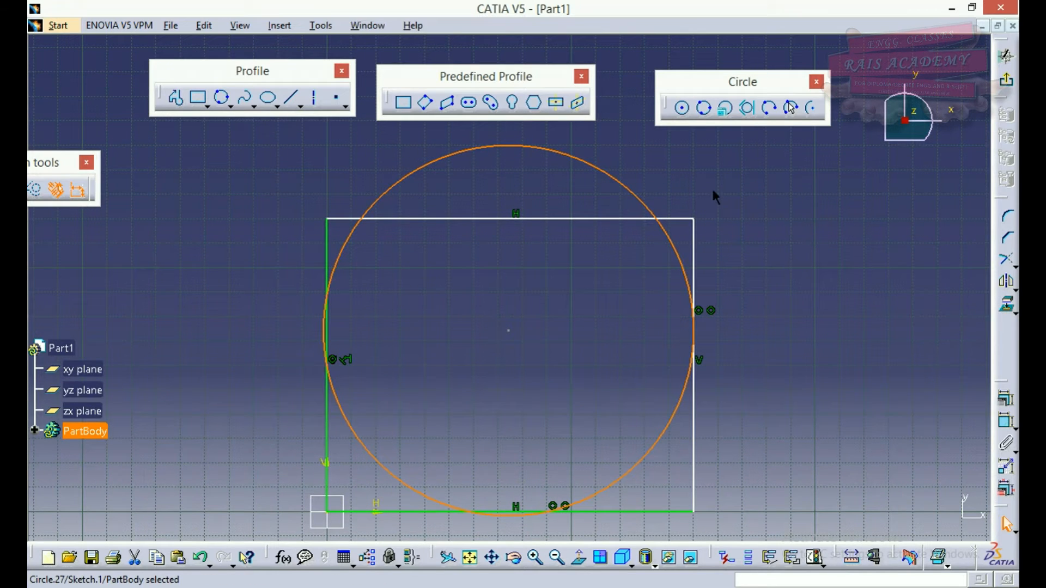
pyautogui.moveTo(475, 358)
pyautogui.mouseDown(button='middle')
pyautogui.moveTo(487, 308)
pyautogui.moveTo(531, 229)
pyautogui.moveTo(493, 314)
pyautogui.mouseUp(button='middle')
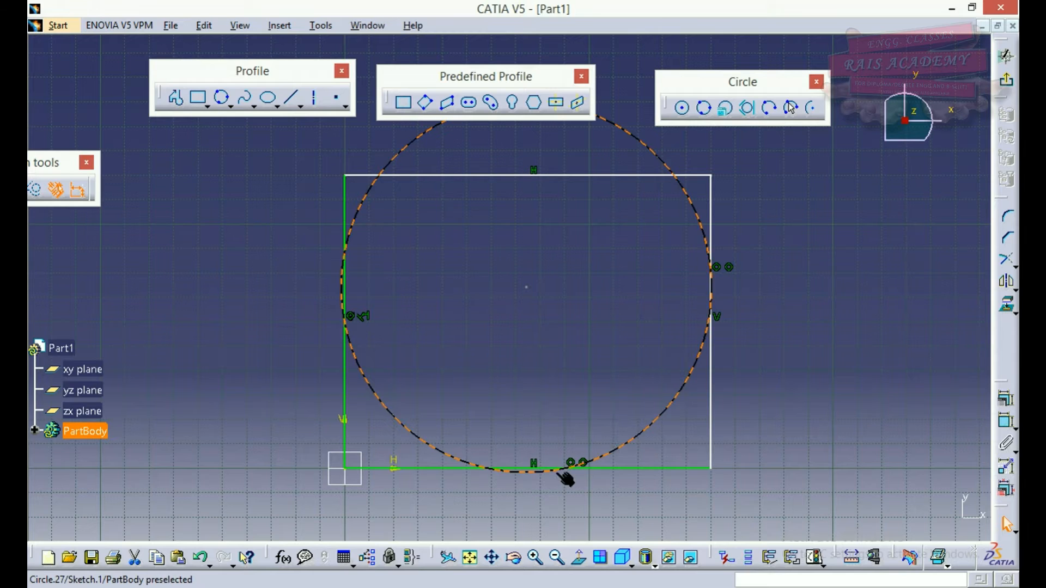
pyautogui.click(713, 297)
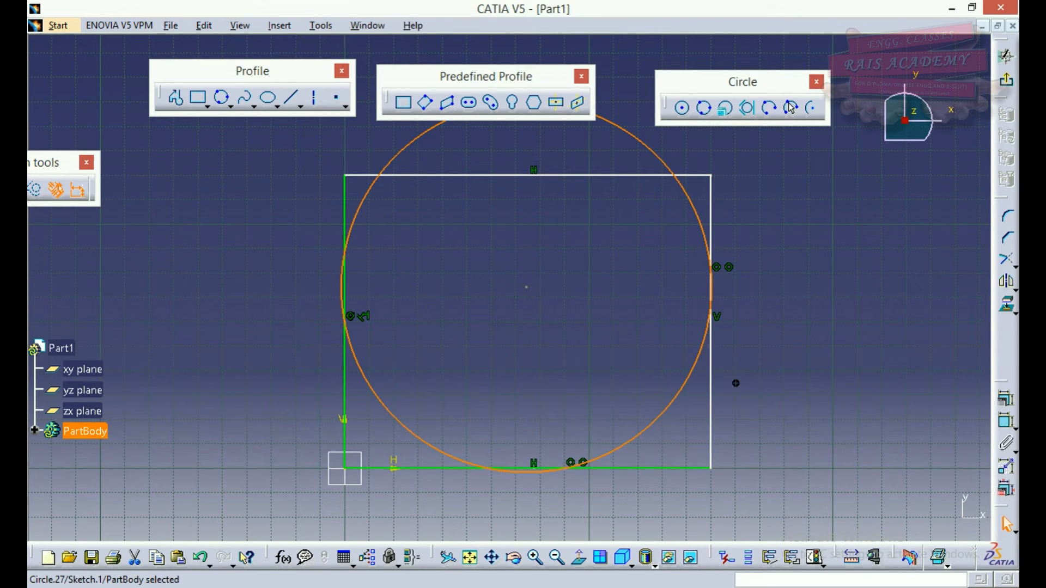
pyautogui.moveTo(735, 384); pyautogui.dragTo(704, 366, button='middle')
pyautogui.scroll(1, 338, 293)
pyautogui.moveTo(338, 293); pyautogui.dragTo(352, 305, button='middle')
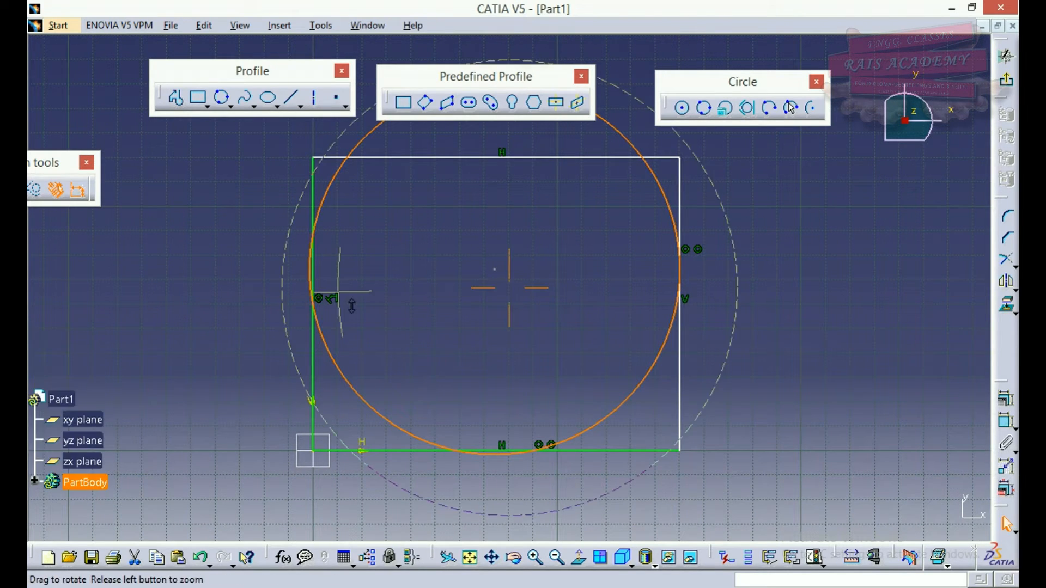
# - Delete the rectangle and the three-point circle with all their constraints
pyautogui.moveTo(369, 256); pyautogui.dragTo(436, 479, button='middle')
pyautogui.moveTo(357, 244); pyautogui.dragTo(649, 438)
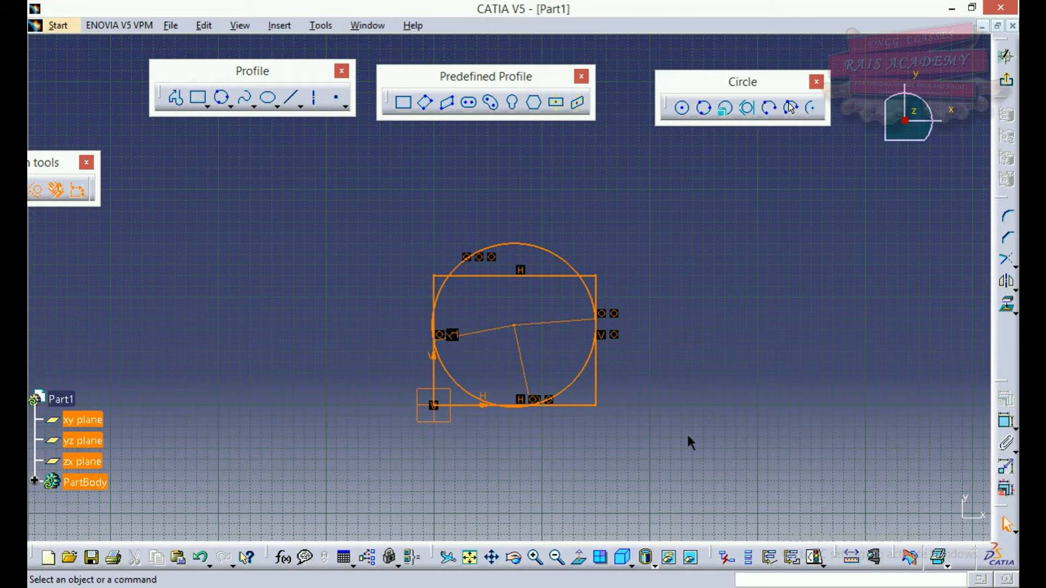
pyautogui.press('Delete')
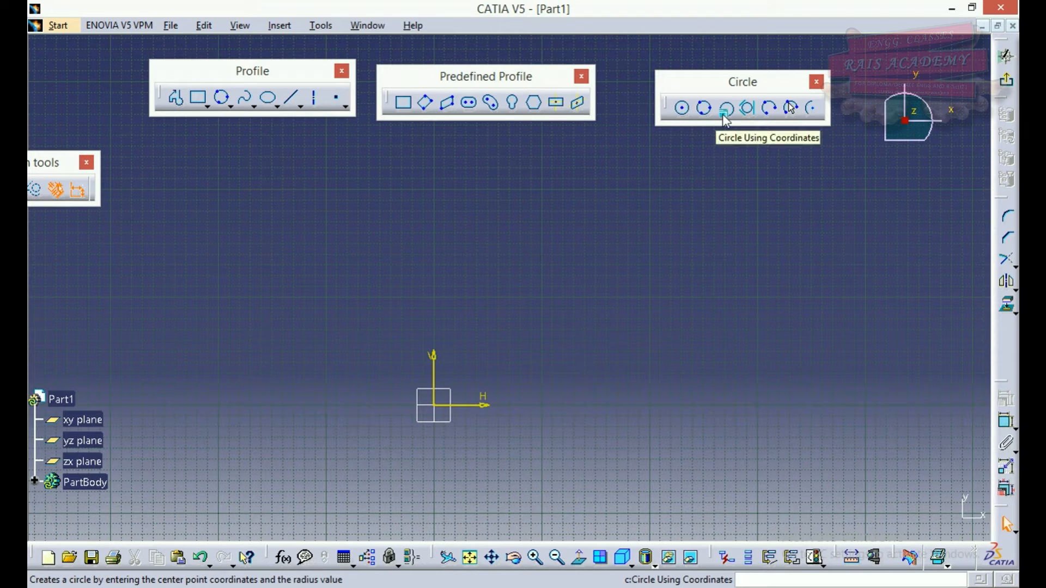
# - Create a circle using coordinates with its Cartesian centre at H 40 mm, V 40 mm and a radius of 50 mm
pyautogui.click(726, 109)
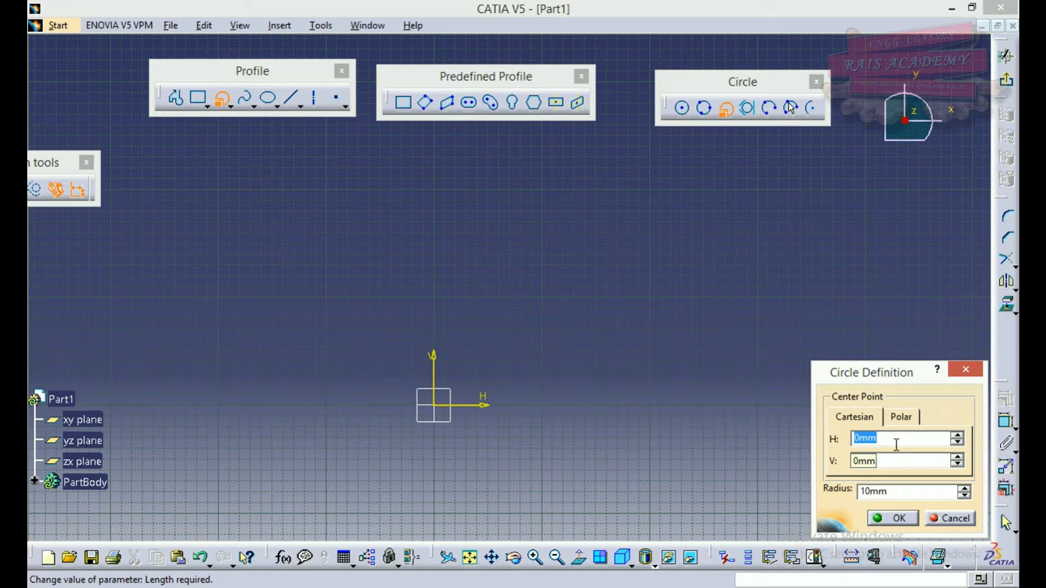
pyautogui.write('40')
pyautogui.press('Tab')
pyautogui.write('40')
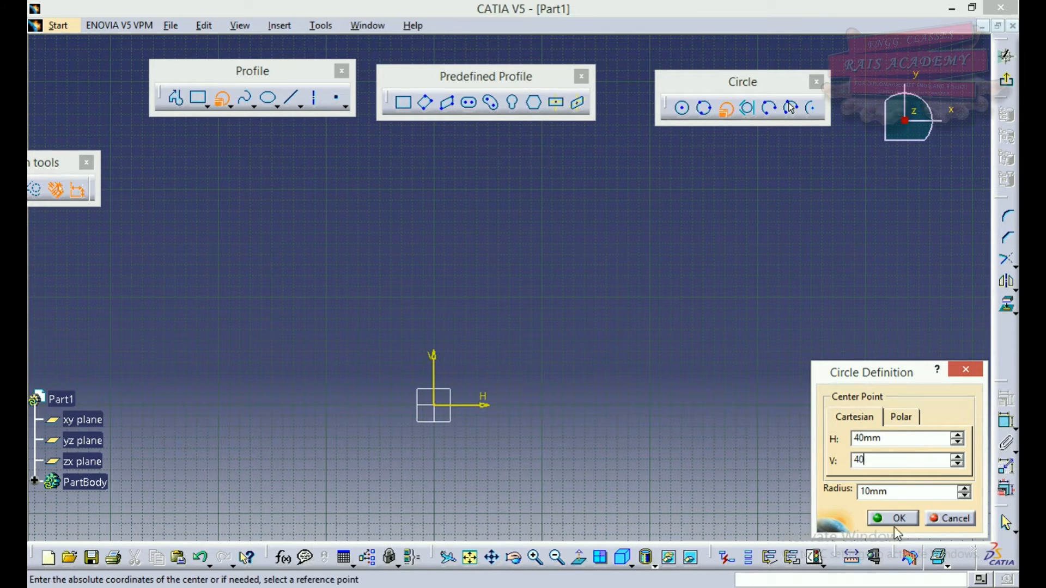
pyautogui.moveTo(953, 496); pyautogui.dragTo(849, 502)
pyautogui.write('50')
pyautogui.press('Return')
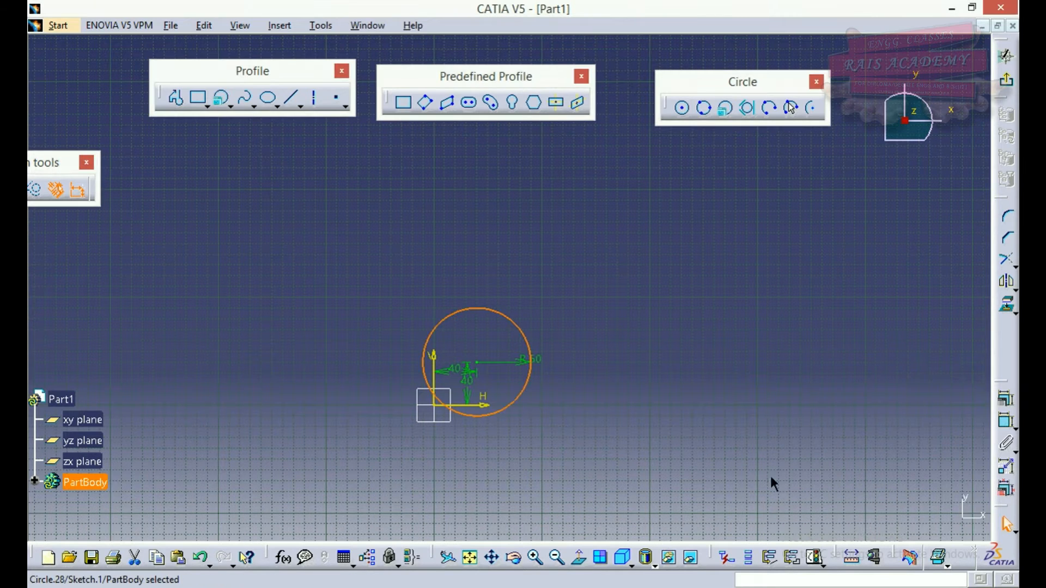
# - Draw a rectangle to the right of the dimensioned circle, with its first corner at H 100 mm, V 100 mm
pyautogui.middleClick(565, 415)
pyautogui.moveTo(577, 430)
pyautogui.mouseDown(button='middle')
pyautogui.moveTo(573, 393)
pyautogui.moveTo(497, 315)
pyautogui.moveTo(599, 382)
pyautogui.mouseUp(button='middle')
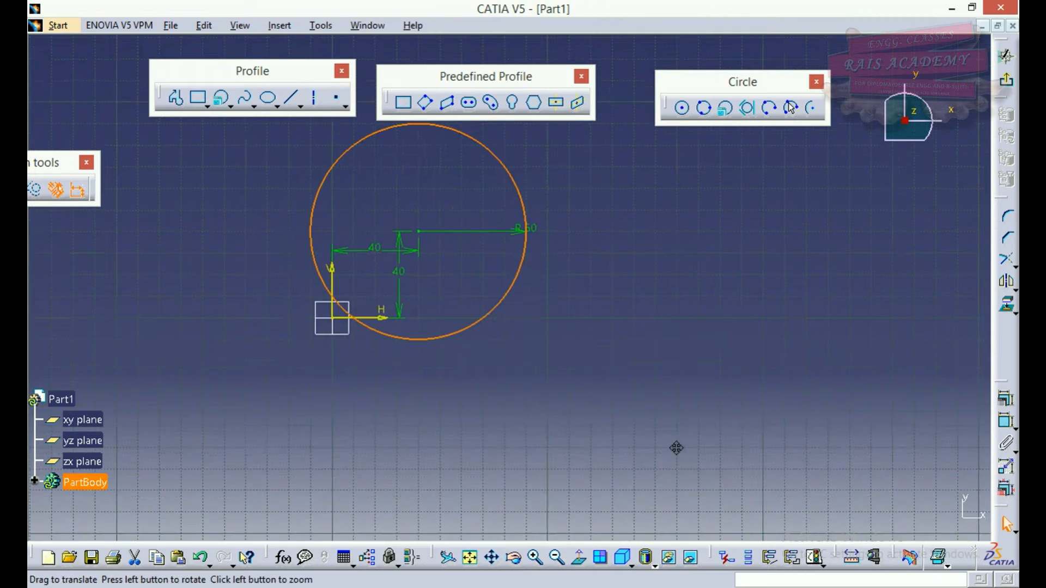
pyautogui.moveTo(591, 315); pyautogui.dragTo(669, 397, button='middle')
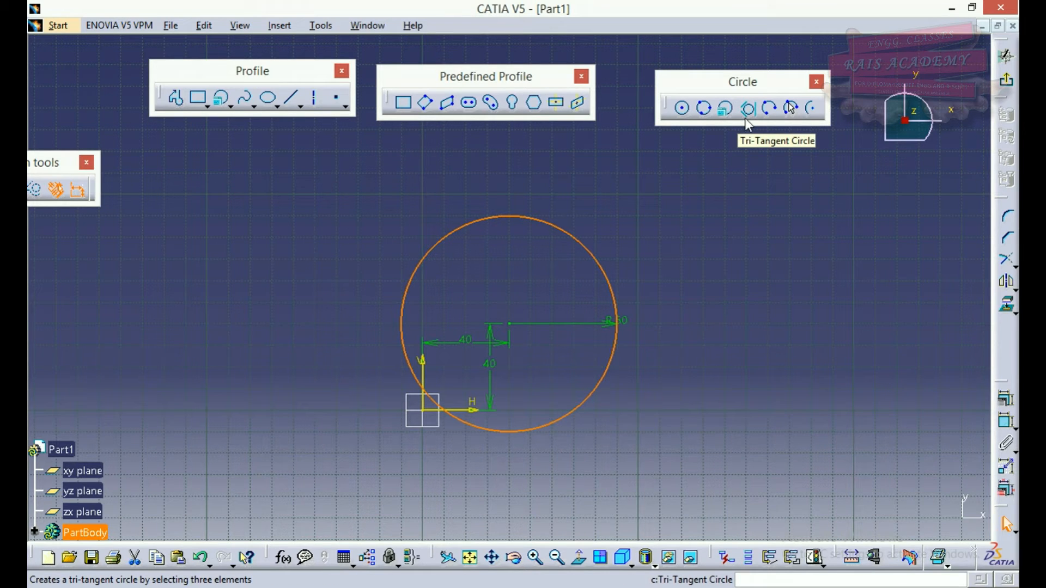
pyautogui.click(417, 107)
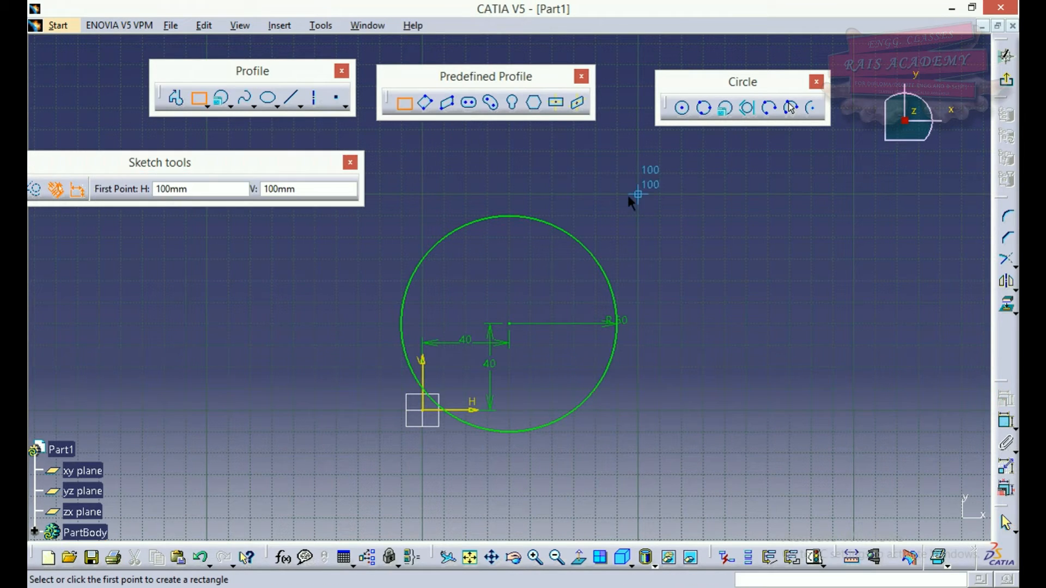
pyautogui.click(639, 194)
pyautogui.click(898, 388)
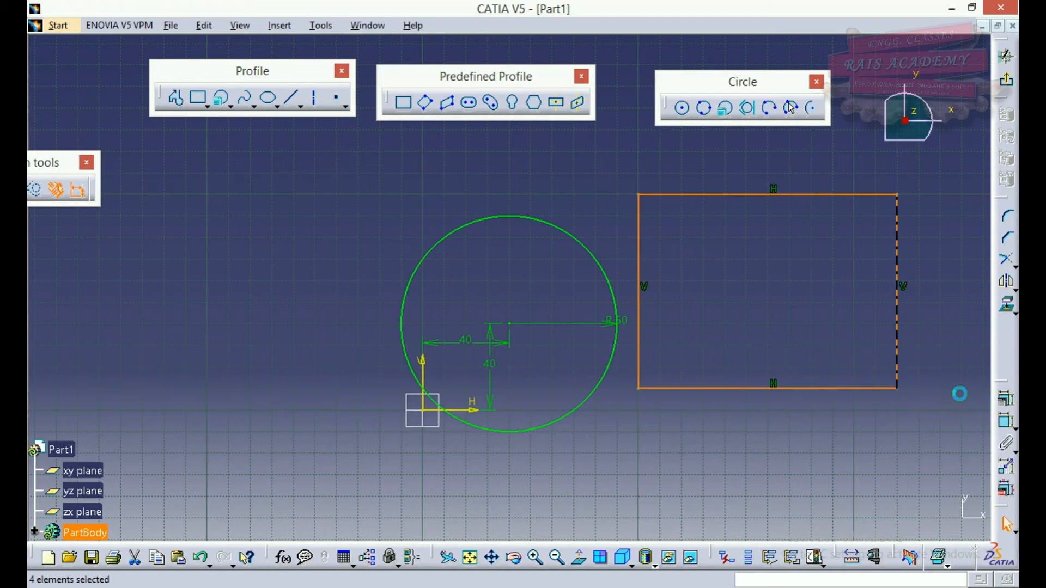
pyautogui.click(786, 265)
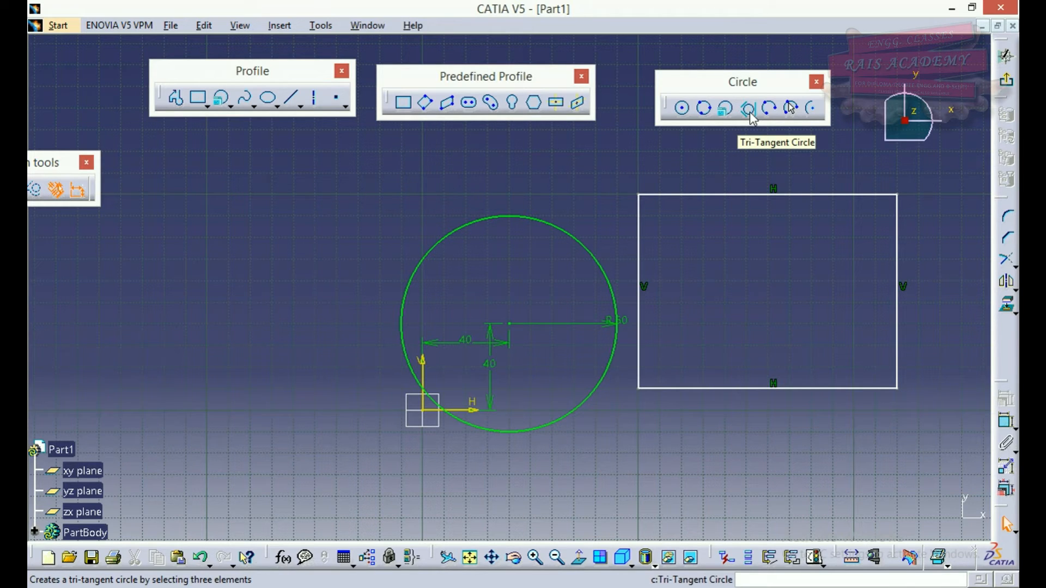
# - Create a Tri-Tangent Circle touching the rectangle's left, bottom and right sides
pyautogui.click(749, 109)
pyautogui.click(651, 254)
pyautogui.click(744, 389)
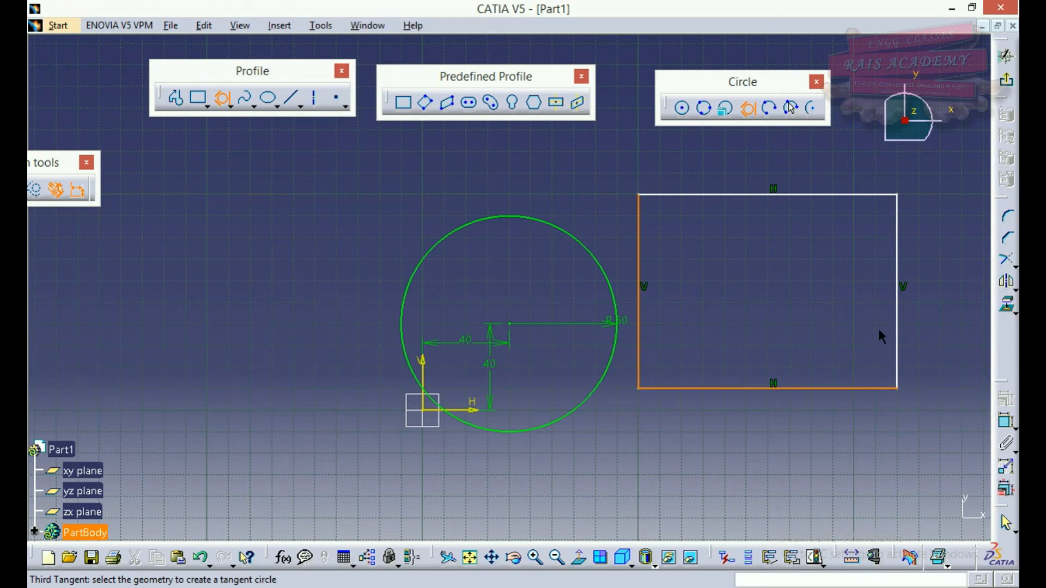
pyautogui.click(901, 319)
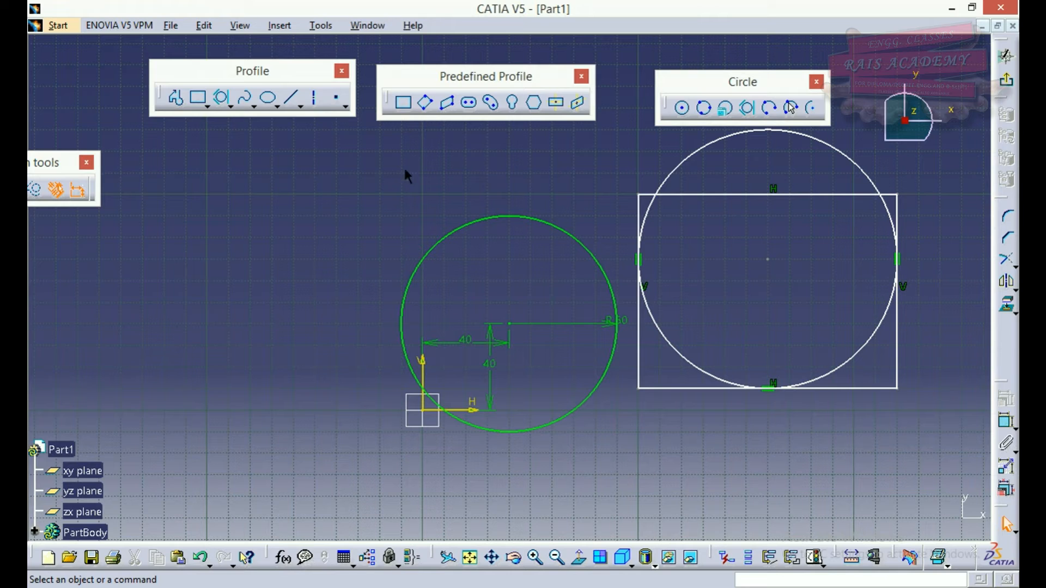
# - Draw an open three-line profile left of the dimensioned circle, with a slanted line, a horizontal base and a vertical line
pyautogui.click(143, 237)
pyautogui.click(76, 334)
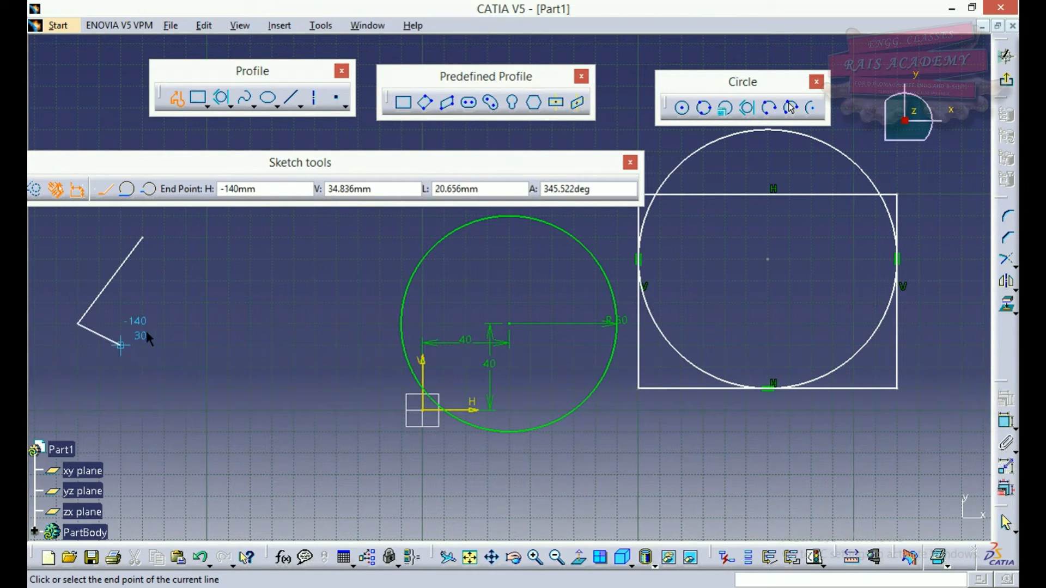
pyautogui.click(207, 322)
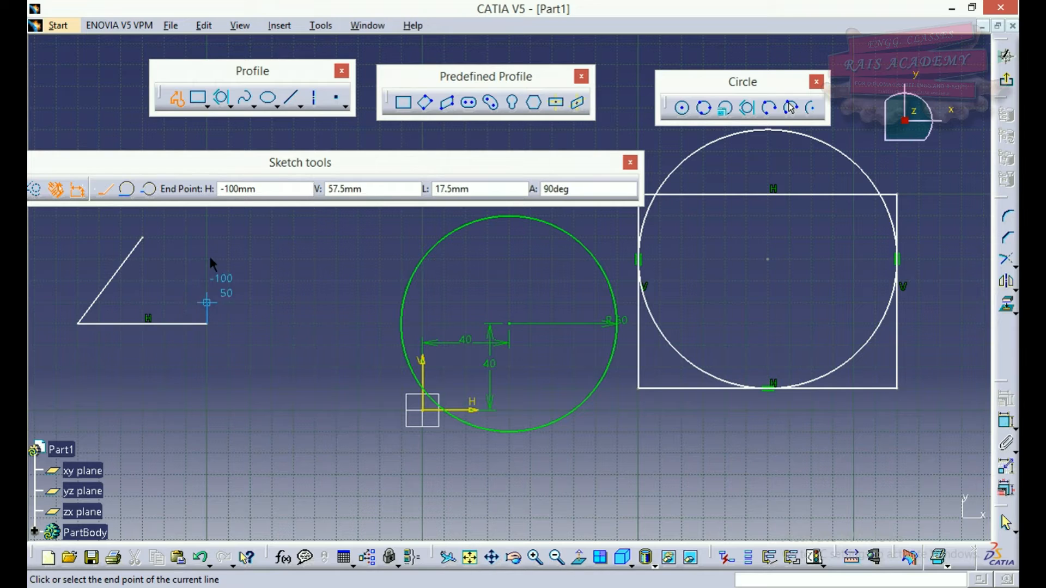
pyautogui.click(208, 217)
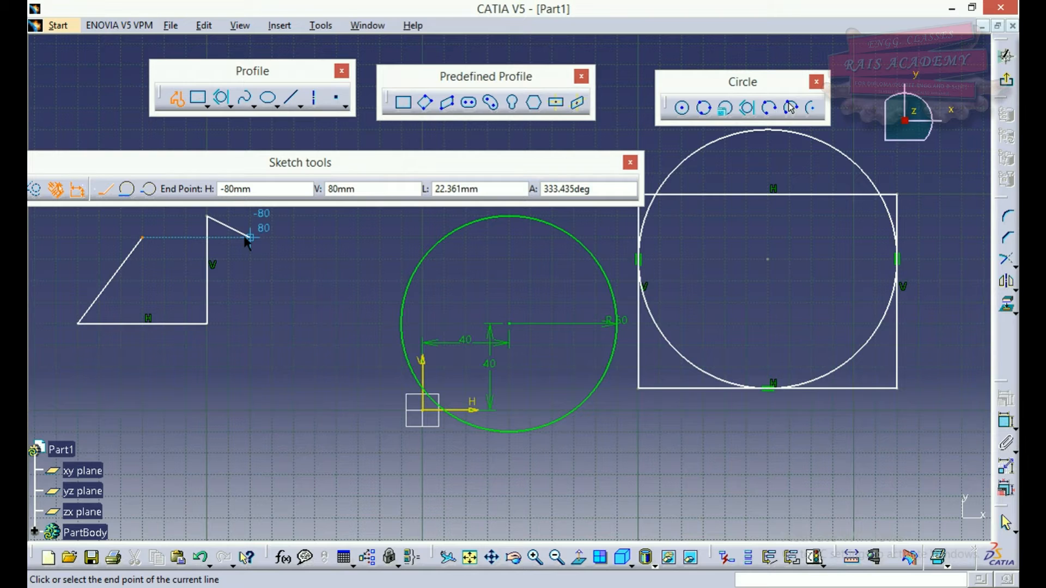
pyautogui.press('Escape')
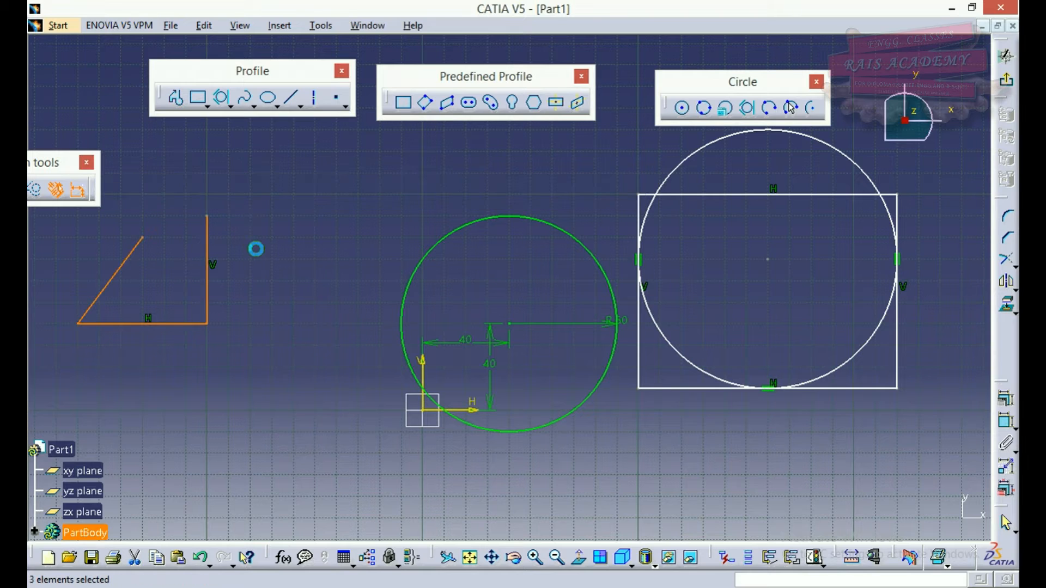
# - Create a Tri-Tangent Circle touching the slanted, horizontal and vertical lines of the open profile
pyautogui.click(749, 111)
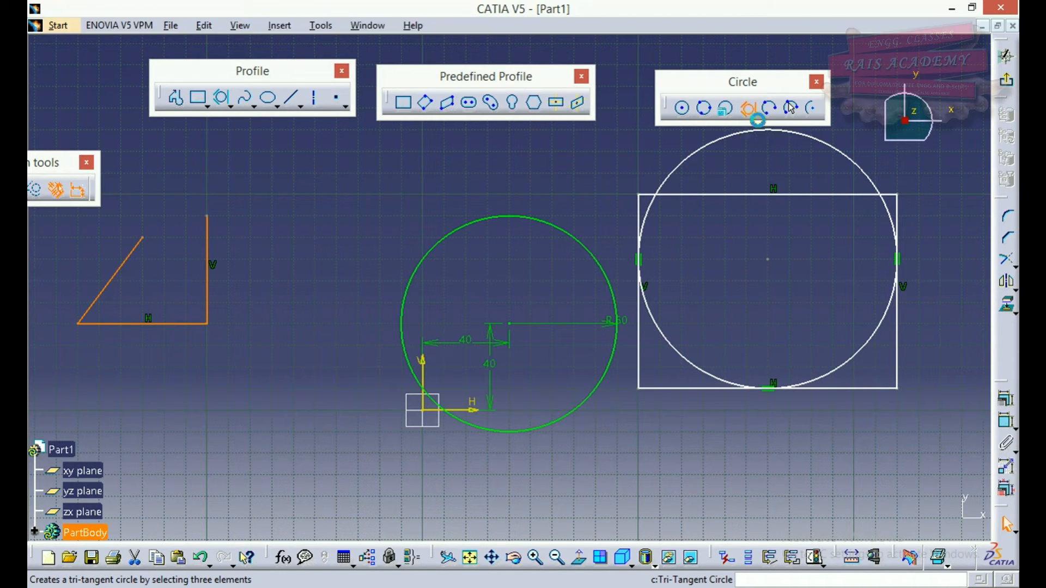
pyautogui.click(143, 261)
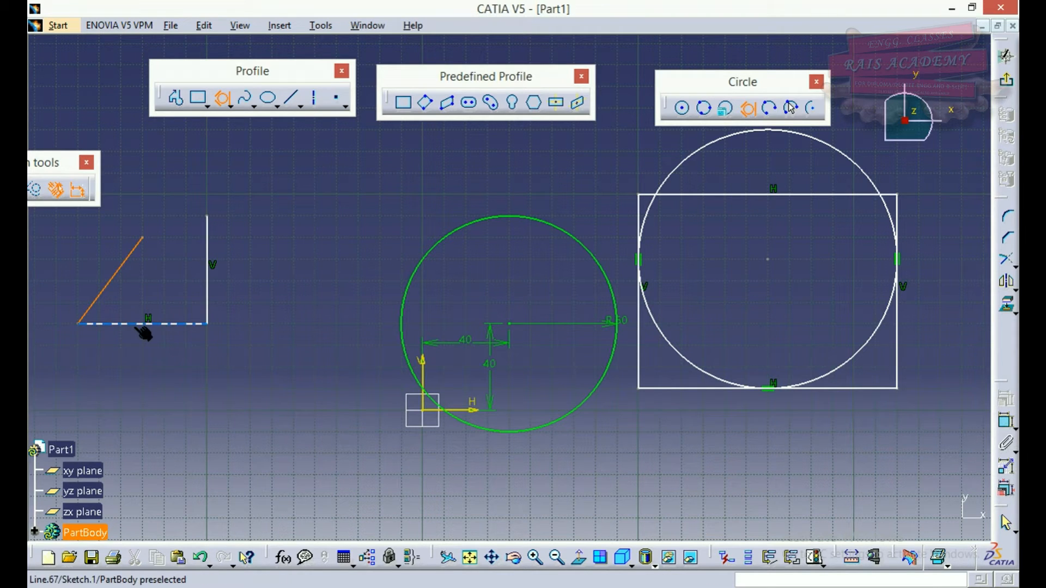
pyautogui.click(138, 324)
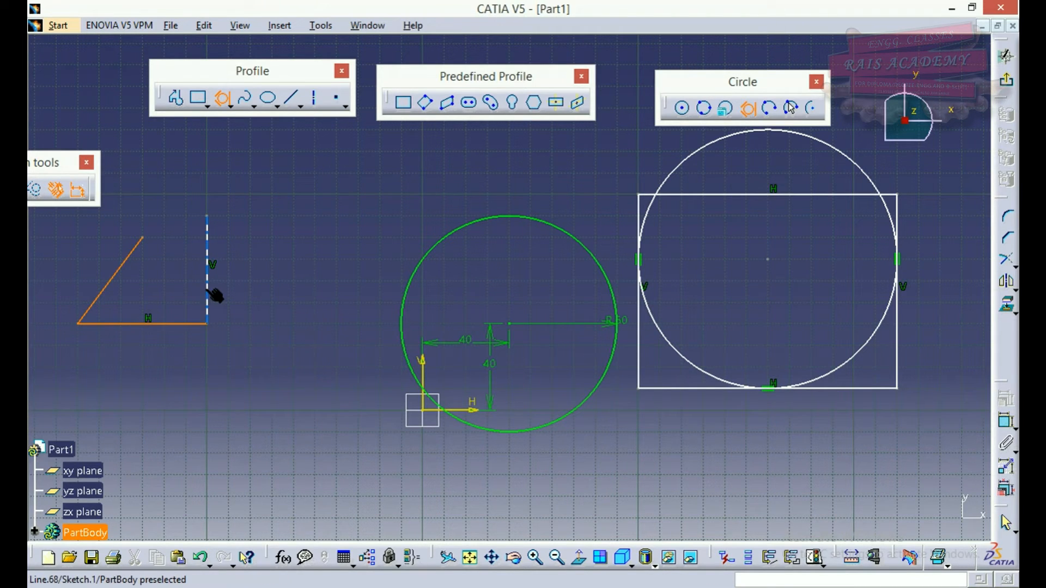
pyautogui.click(208, 293)
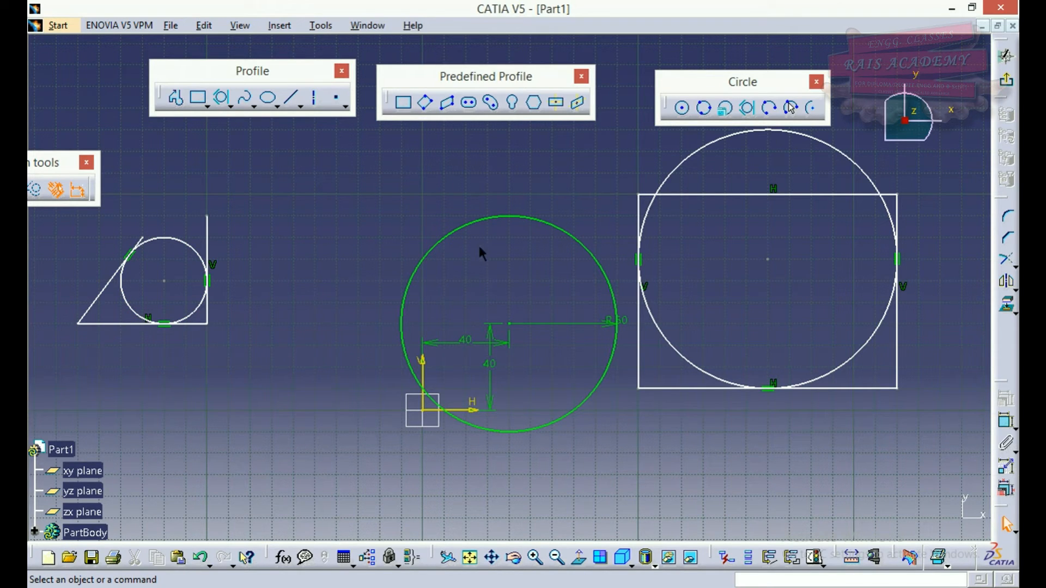
# - Delete all the circles, the rectangle and the open profile together with their constraints
pyautogui.moveTo(385, 240); pyautogui.dragTo(391, 349, button='middle')
pyautogui.moveTo(297, 226); pyautogui.dragTo(296, 226, button='middle')
pyautogui.moveTo(246, 170); pyautogui.dragTo(792, 403)
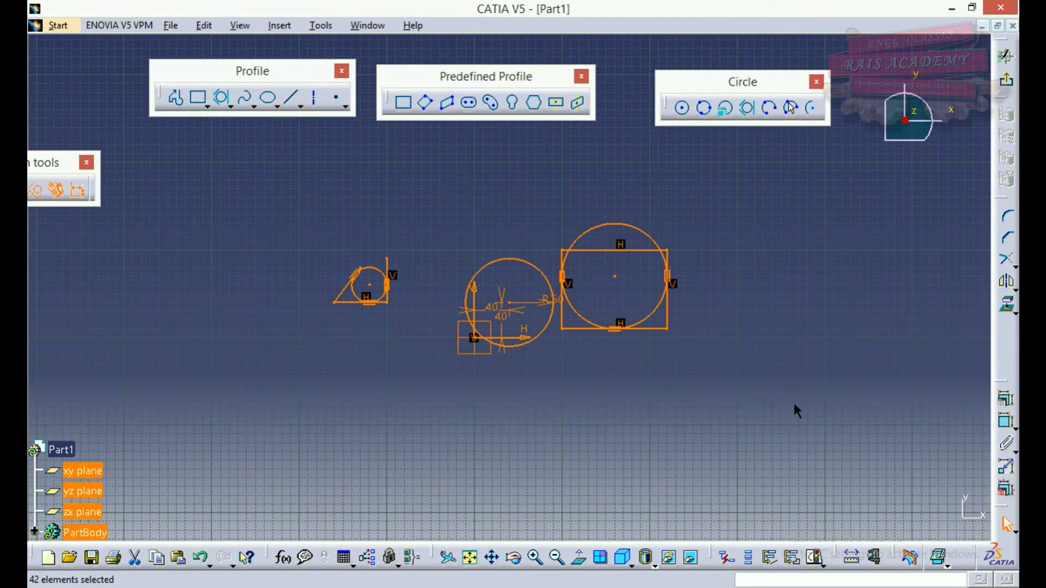
pyautogui.press('Delete')
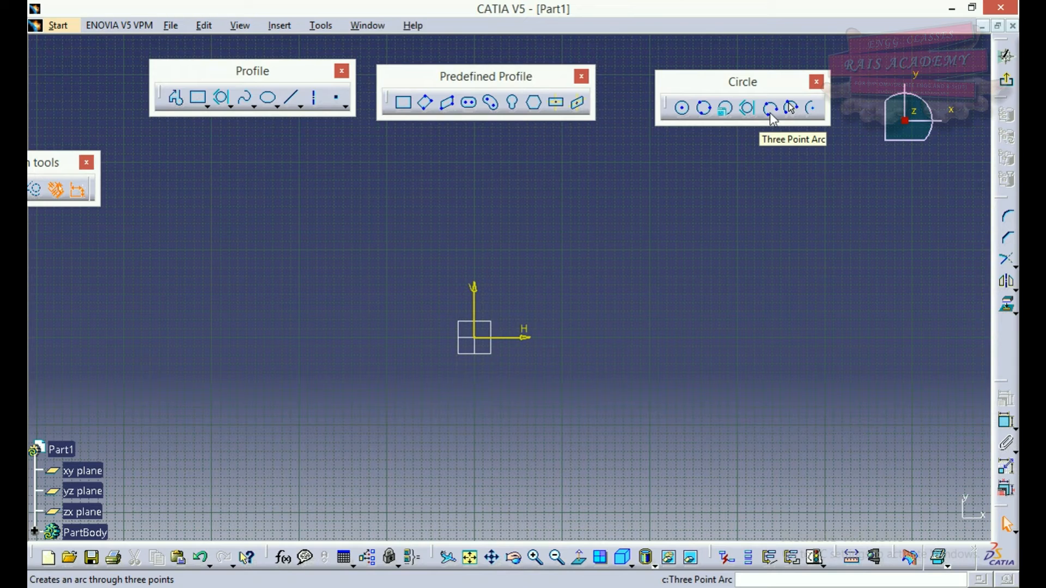
# - Move the Sketch tools toolbar fully into view and close it
pyautogui.click(771, 112)
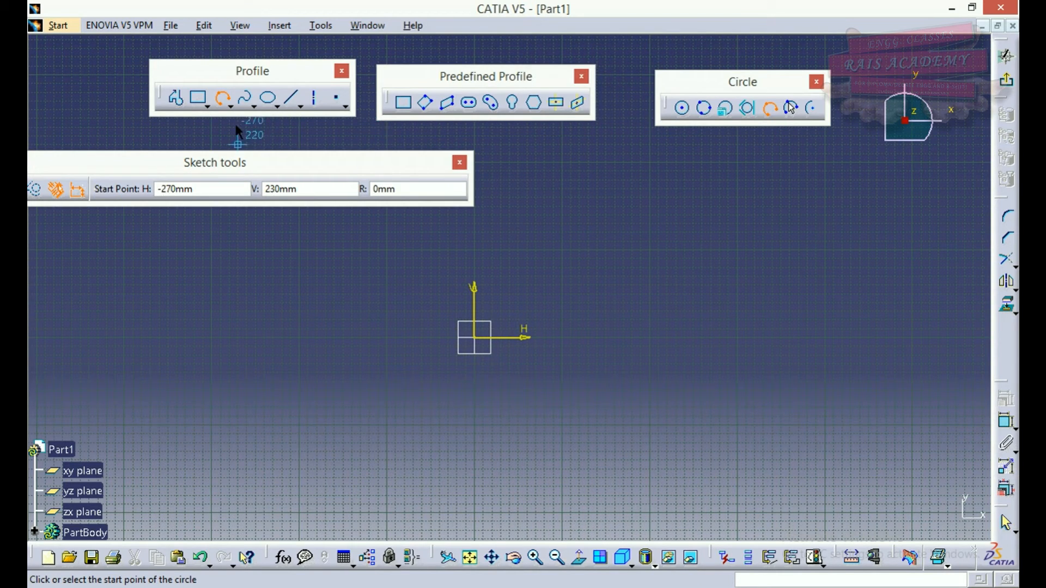
pyautogui.moveTo(107, 159); pyautogui.dragTo(415, 155)
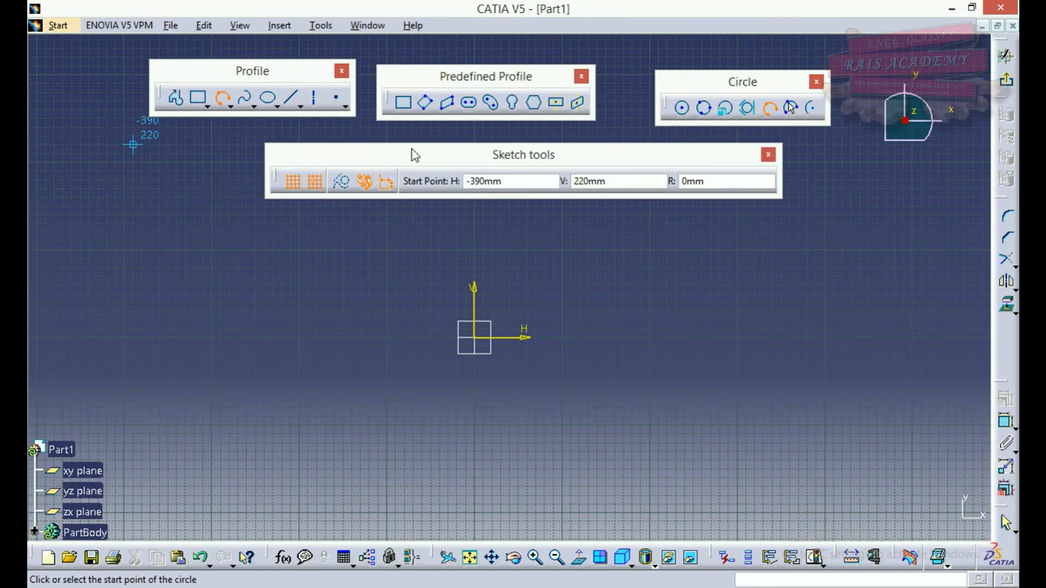
pyautogui.click(179, 101)
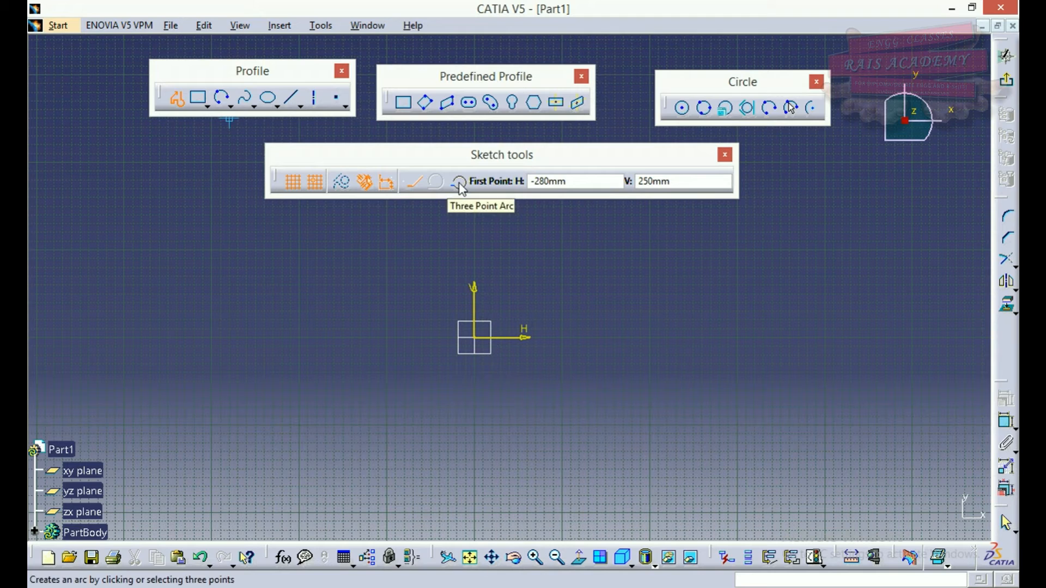
pyautogui.click(724, 156)
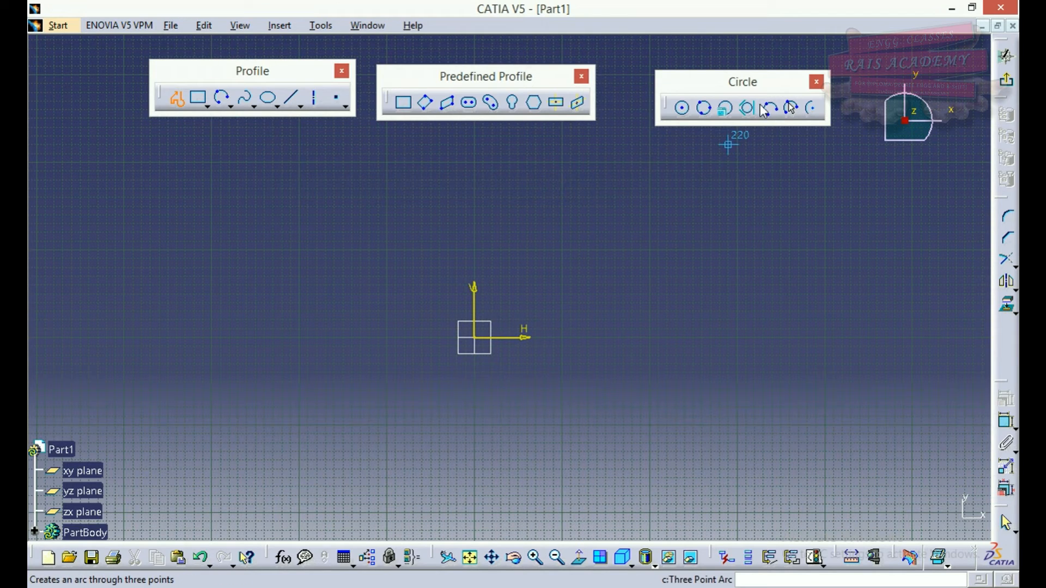
# - Draw a semicircular Three Point Arc from the sketch origin, bulging upward and ending on the horizontal axis right of the origin
pyautogui.click(770, 109)
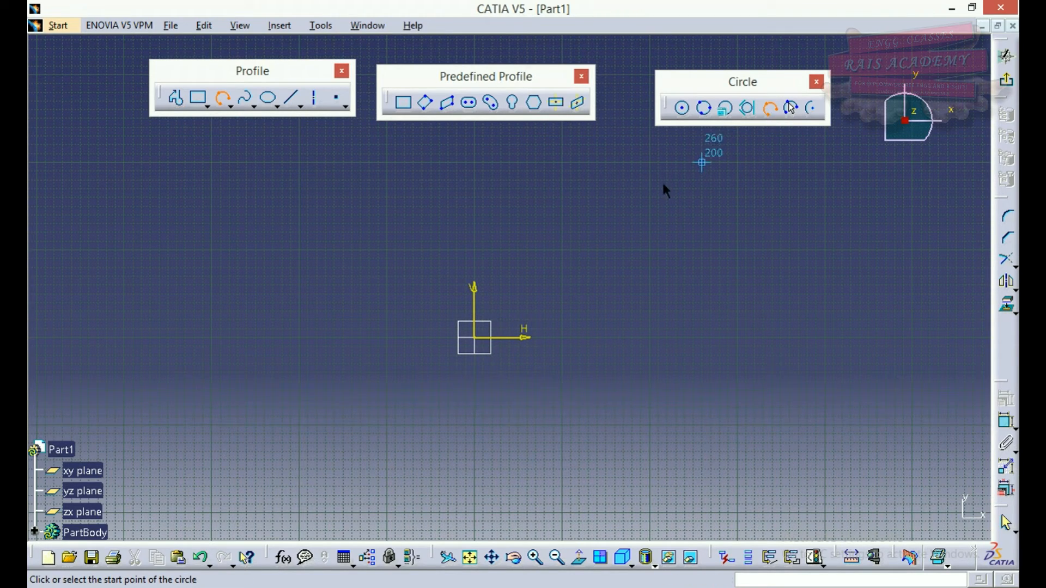
pyautogui.click(480, 341)
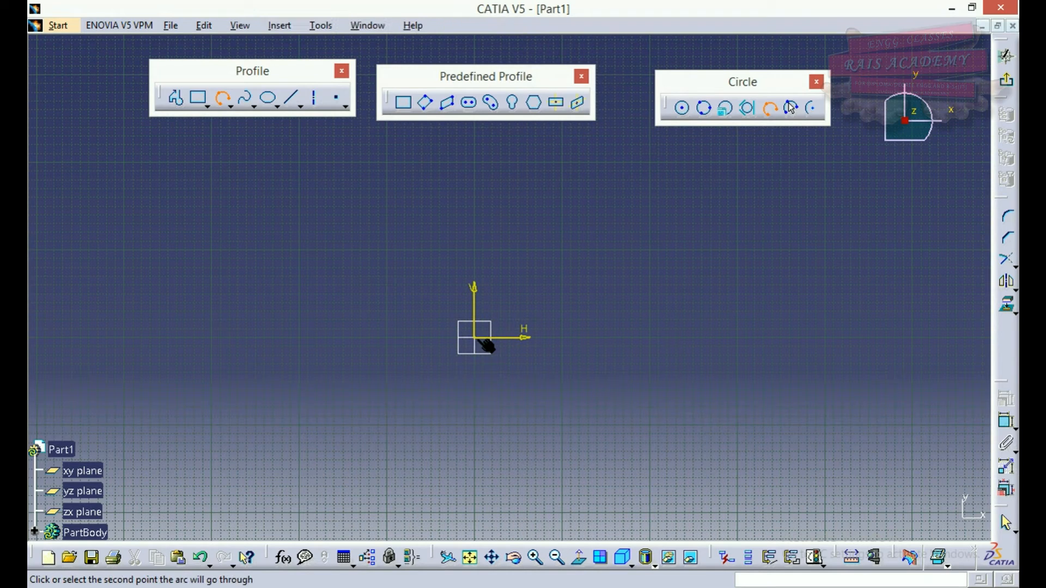
pyautogui.click(562, 250)
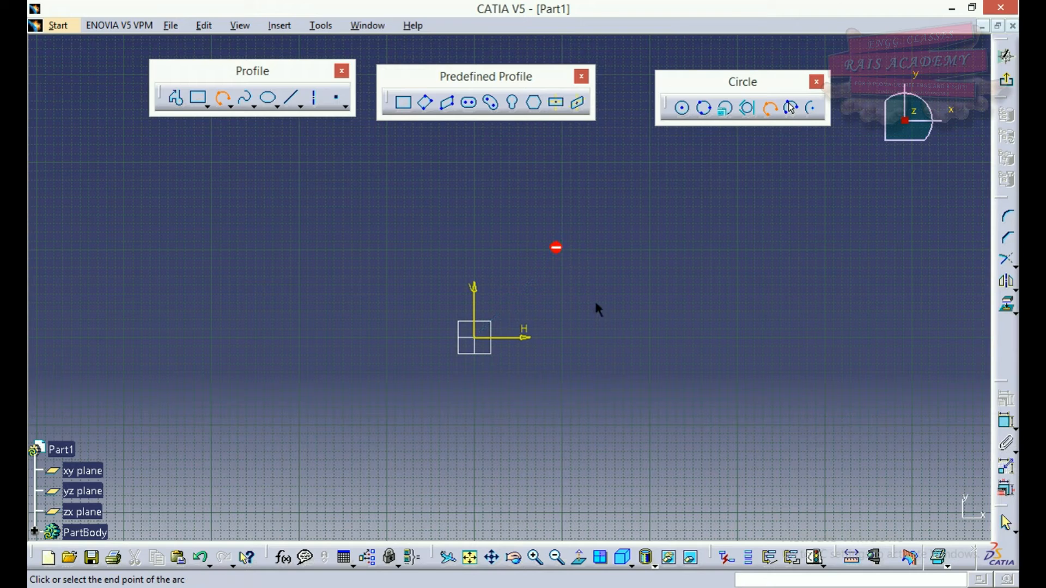
pyautogui.click(650, 338)
pyautogui.click(586, 255)
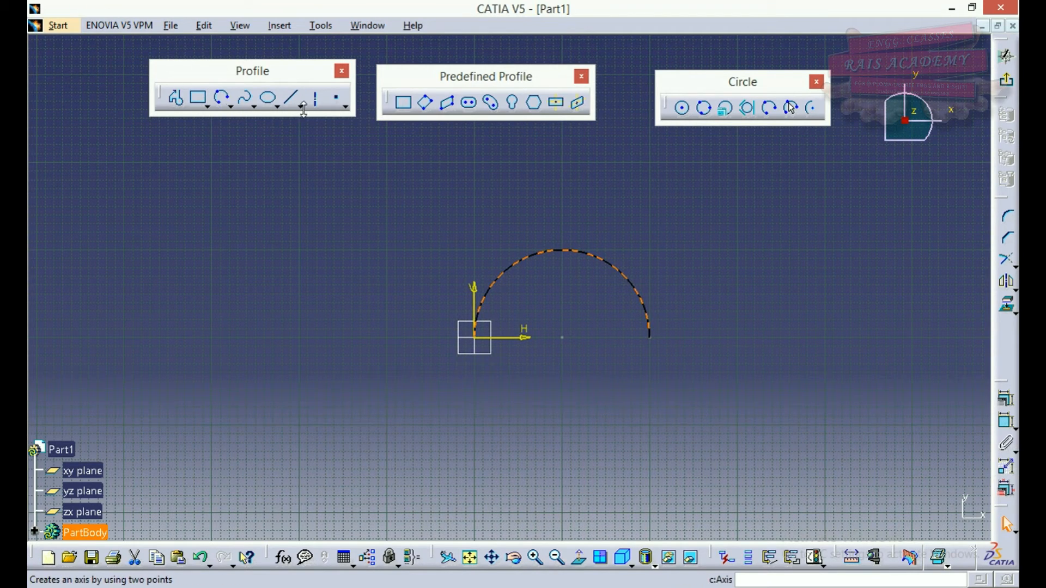
# - Draw a rectangle to the left of the sketch origin, beside the semicircular arc
pyautogui.click(199, 98)
pyautogui.click(212, 240)
pyautogui.click(378, 347)
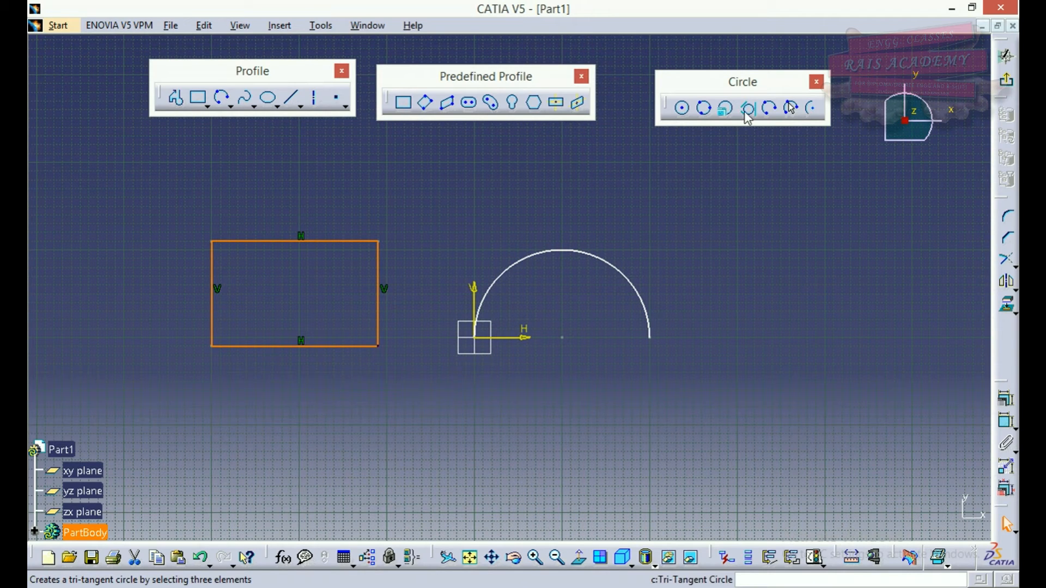
# - Draw a Three Point Arc from the rectangle's upper-left corner through its upper-right corner to its lower-right corner
pyautogui.click(770, 109)
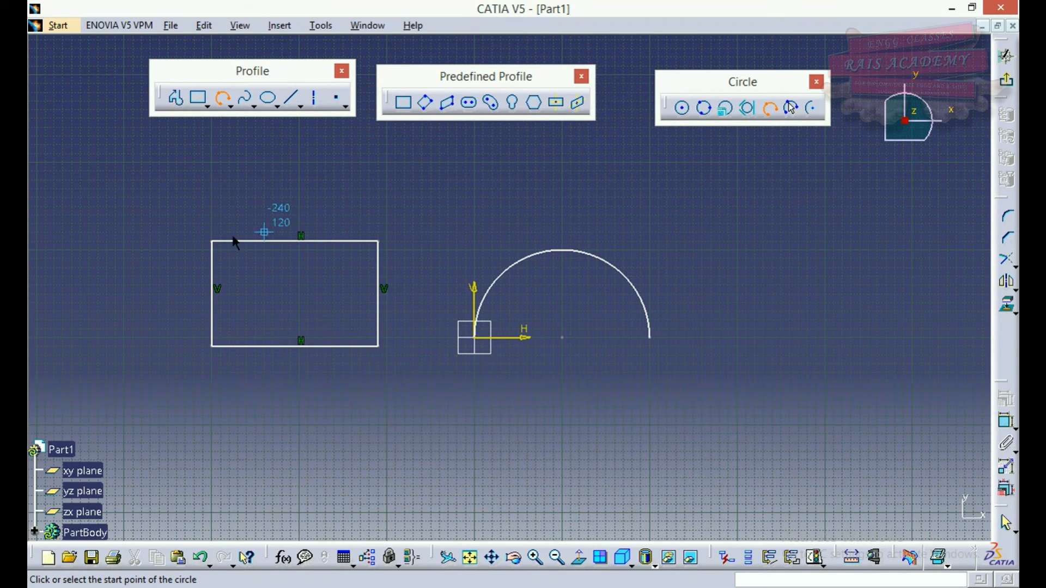
pyautogui.click(212, 241)
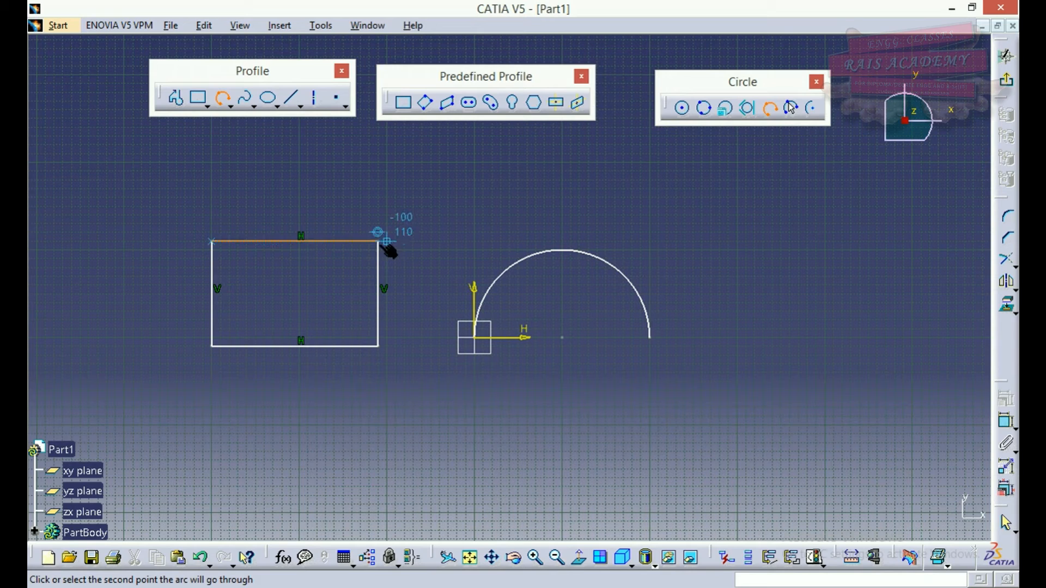
pyautogui.click(378, 240)
pyautogui.click(381, 348)
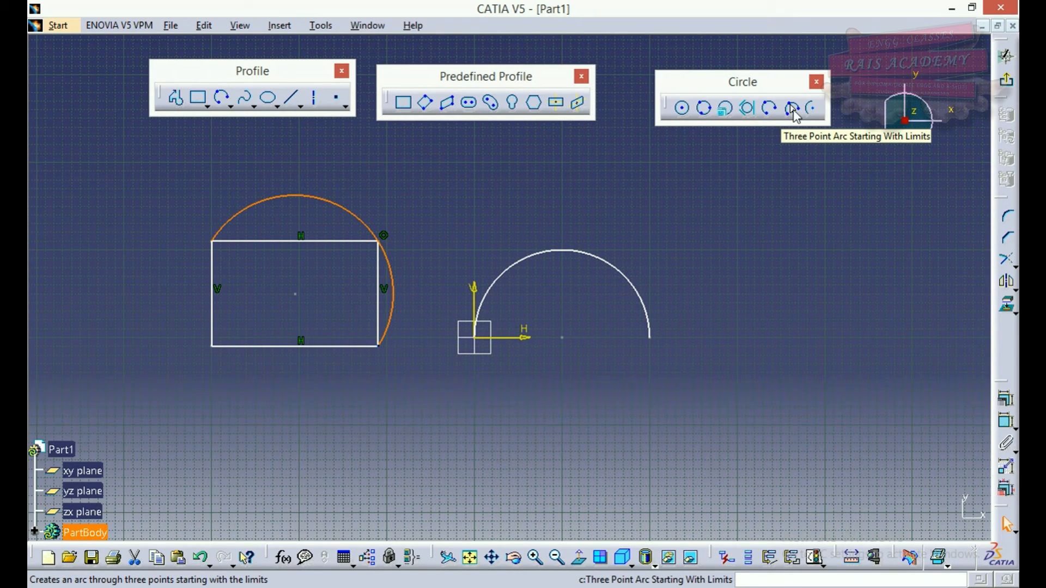
# - Draw a Three Point Arc Starting With Limits between the rectangle's upper-left and lower-left corners, passing through H -50 mm, V 50 mm
pyautogui.click(796, 113)
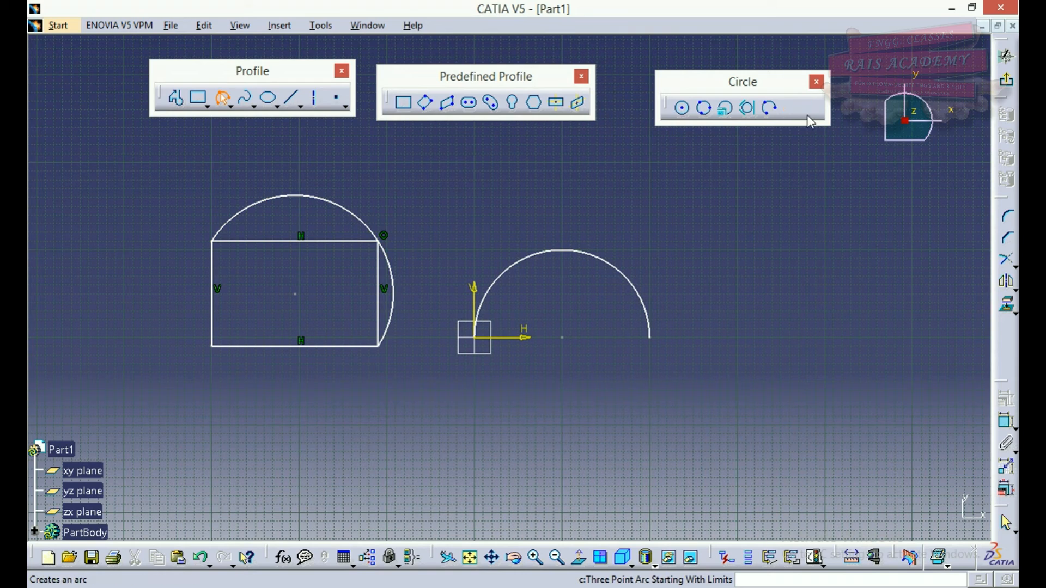
pyautogui.click(211, 240)
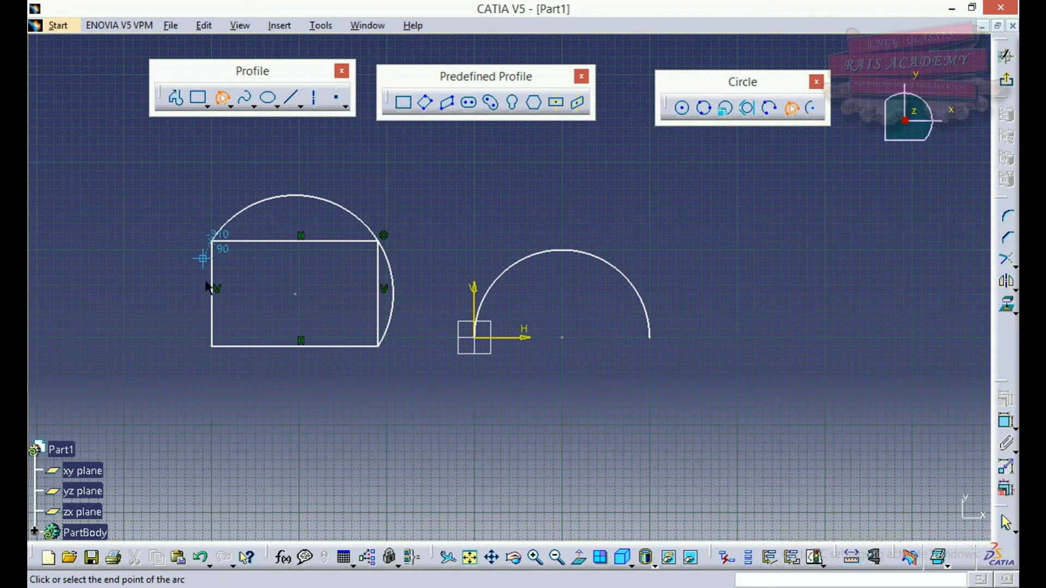
pyautogui.click(212, 346)
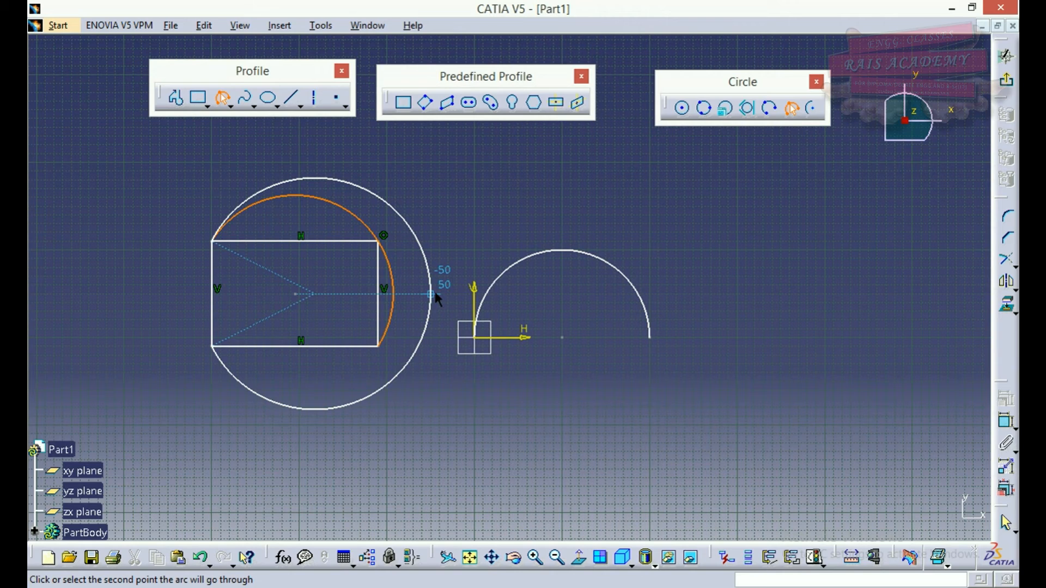
pyautogui.press('Escape')
pyautogui.click(436, 293)
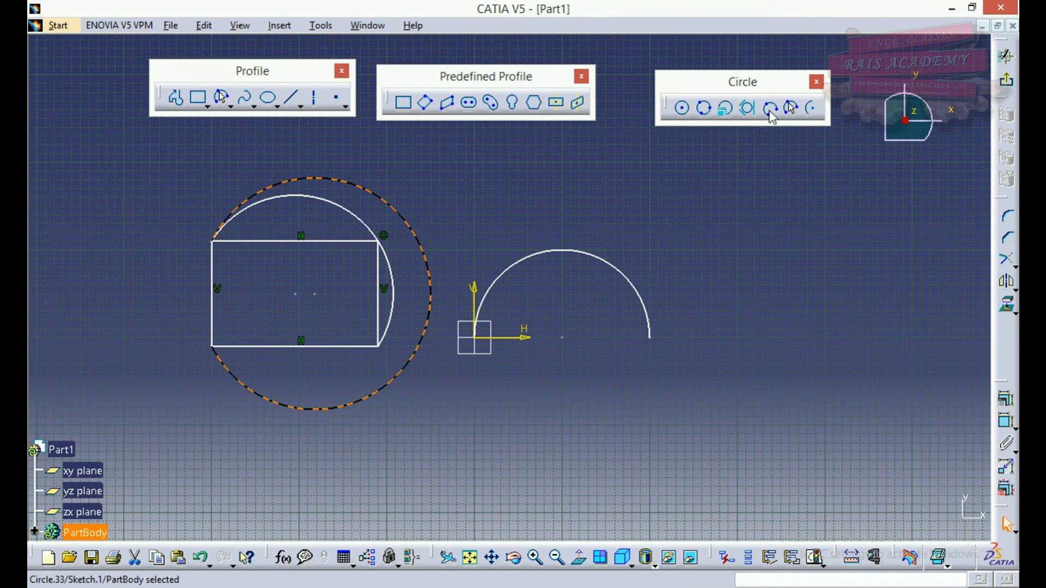
# - Draw another Three Point Arc Starting With Limits between the rectangle's two left corners, passing through the middle of its right side
pyautogui.click(791, 109)
pyautogui.click(212, 241)
pyautogui.click(212, 347)
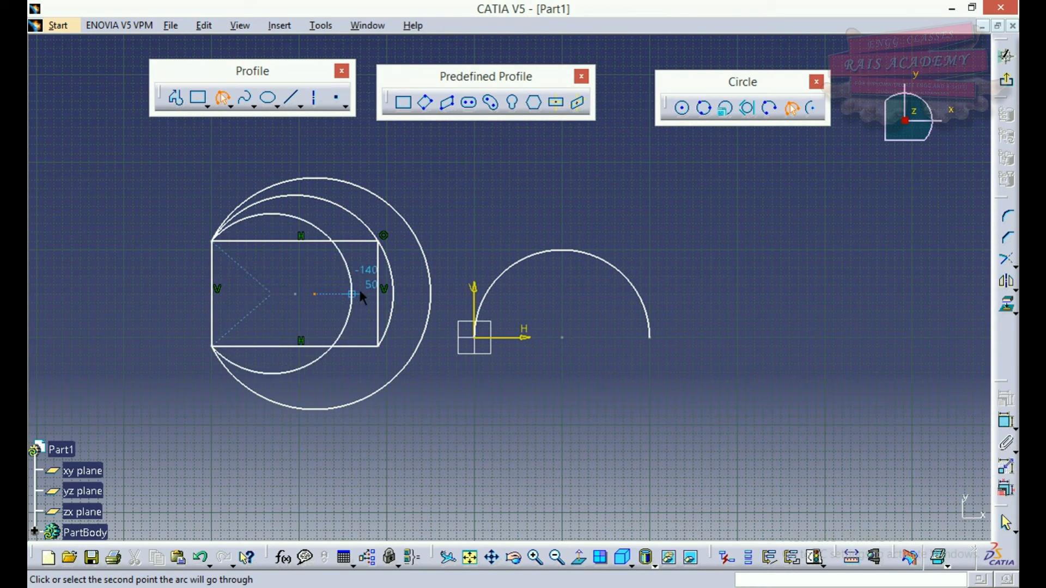
pyautogui.click(379, 294)
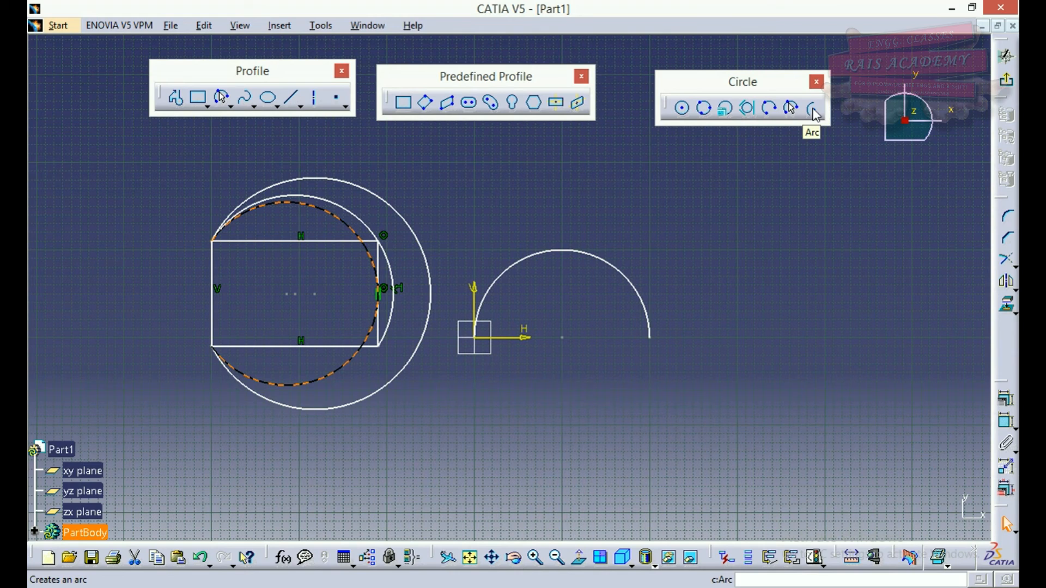
# - Draw an Arc centred on the semicircle's centre point, starting at H 130 mm, V -60 mm and ending on the horizontal axis near the origin
pyautogui.click(814, 110)
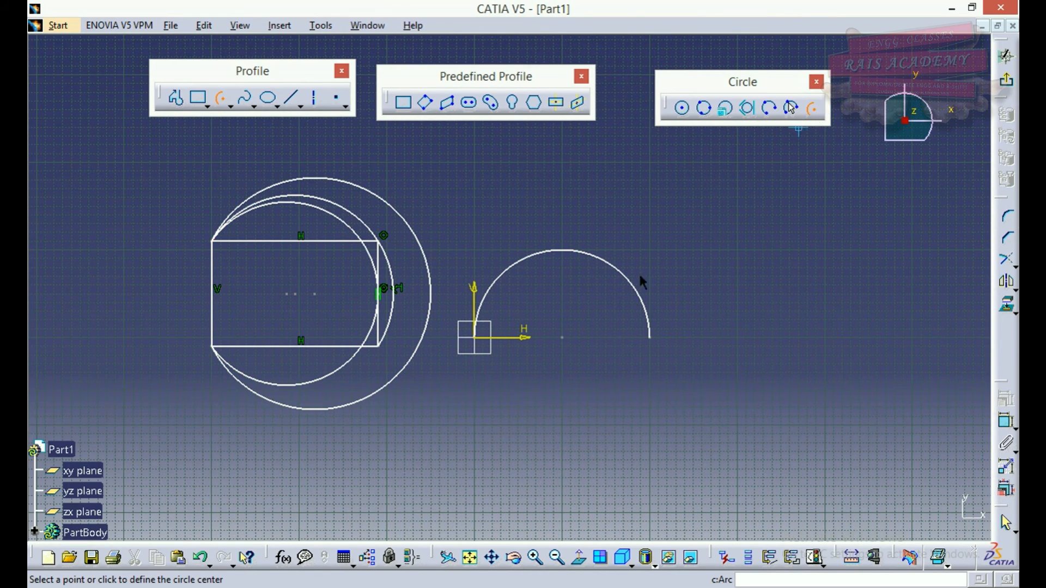
pyautogui.click(561, 338)
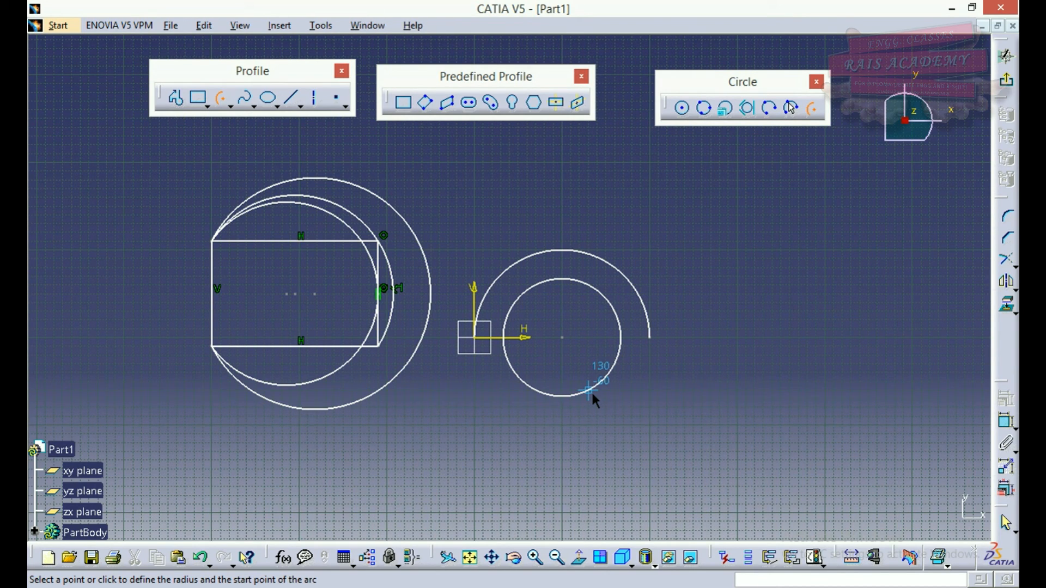
pyautogui.click(590, 392)
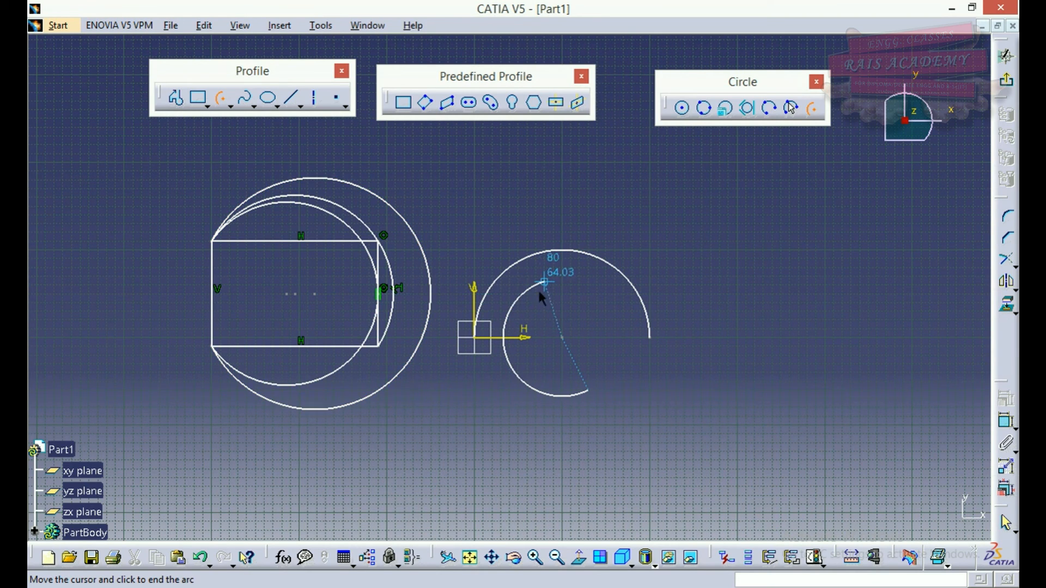
pyautogui.click(511, 344)
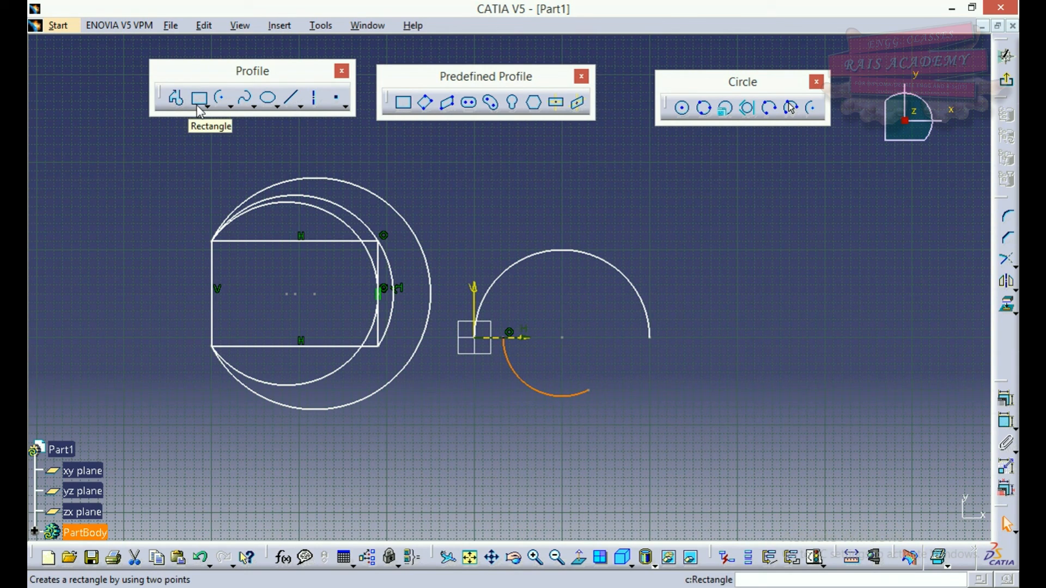
# - Close the floating set of circle and arc tools and bring up the Spline and Connect commands
pyautogui.click(231, 106)
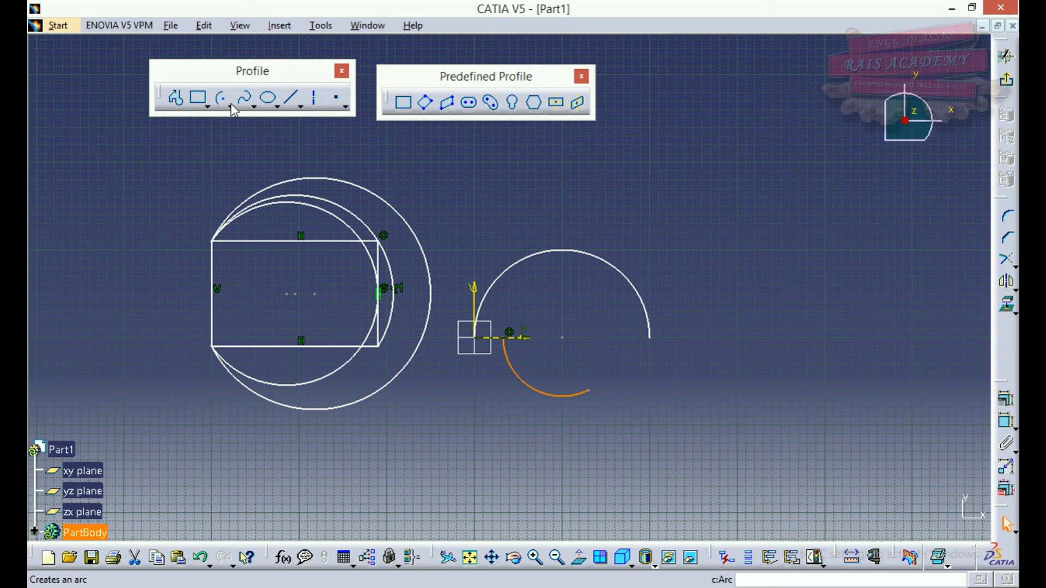
pyautogui.click(246, 125)
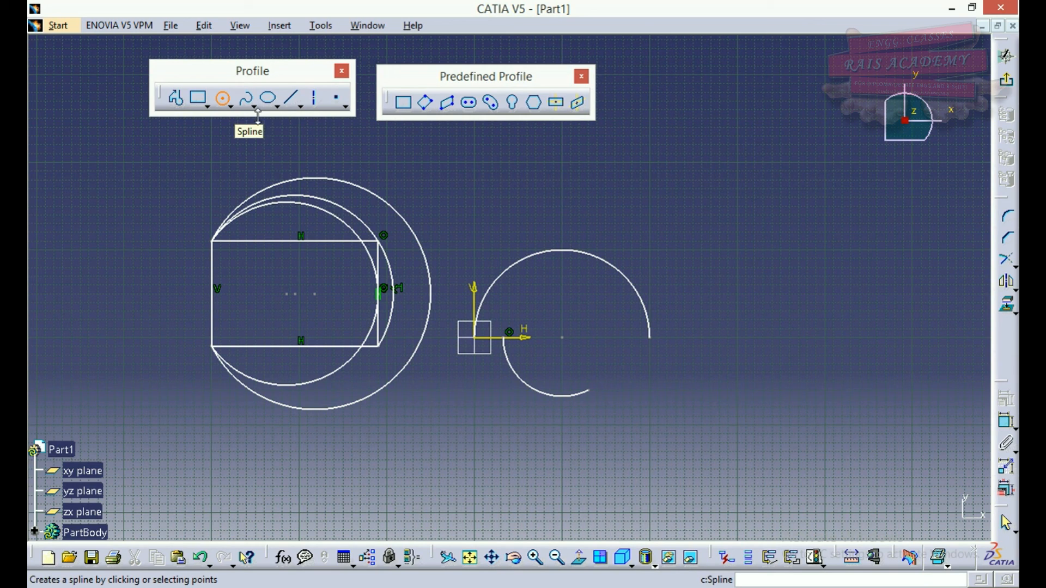
pyautogui.click(255, 108)
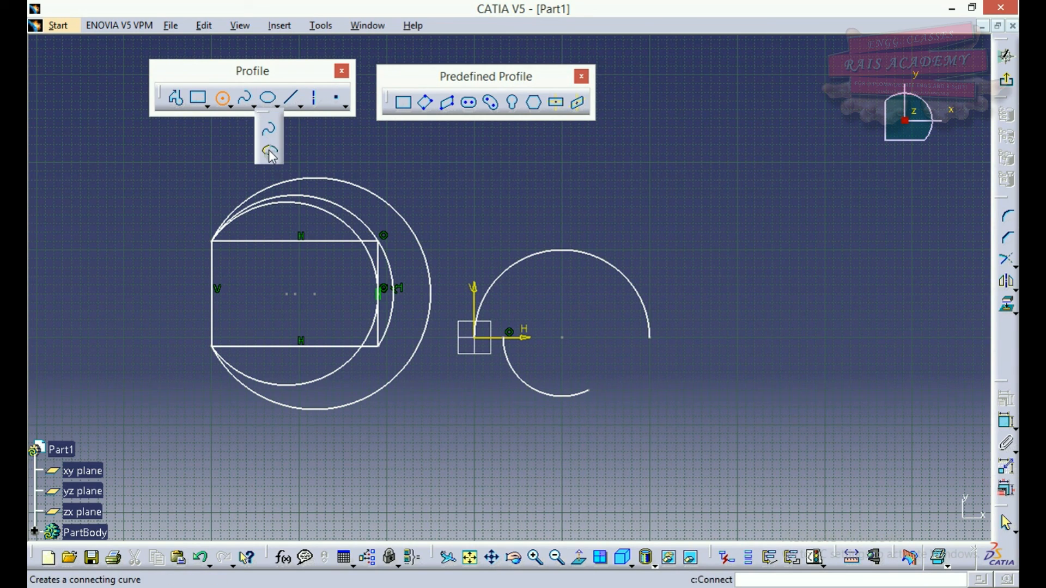